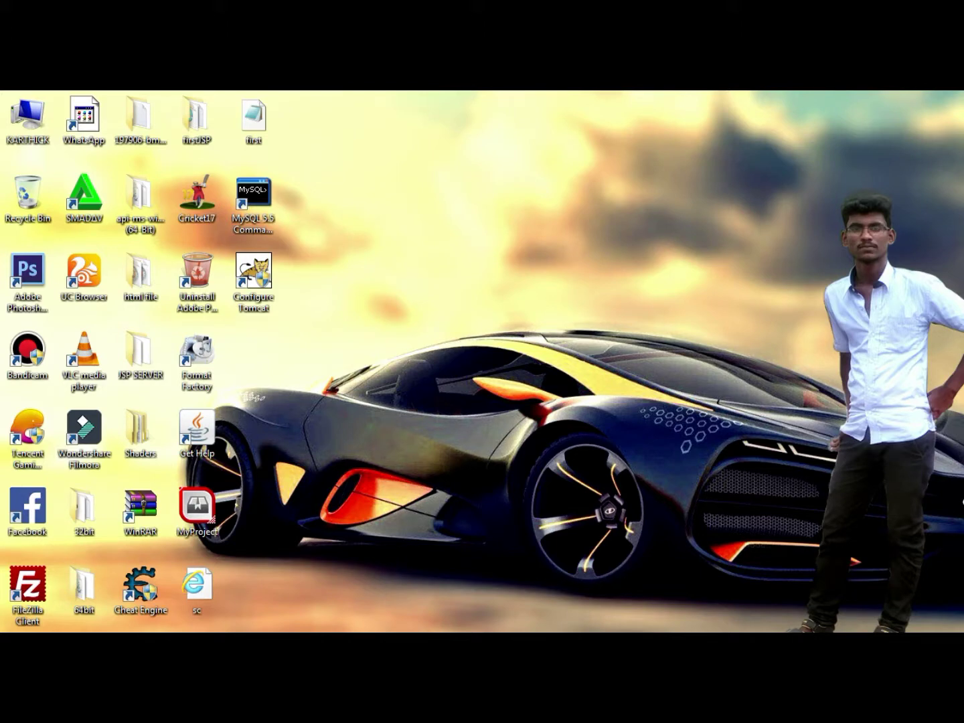
Step: Open the JDK's lib folder at C:\Program Files\Java\jdk1.8.0_181\lib
double_click(27, 121)
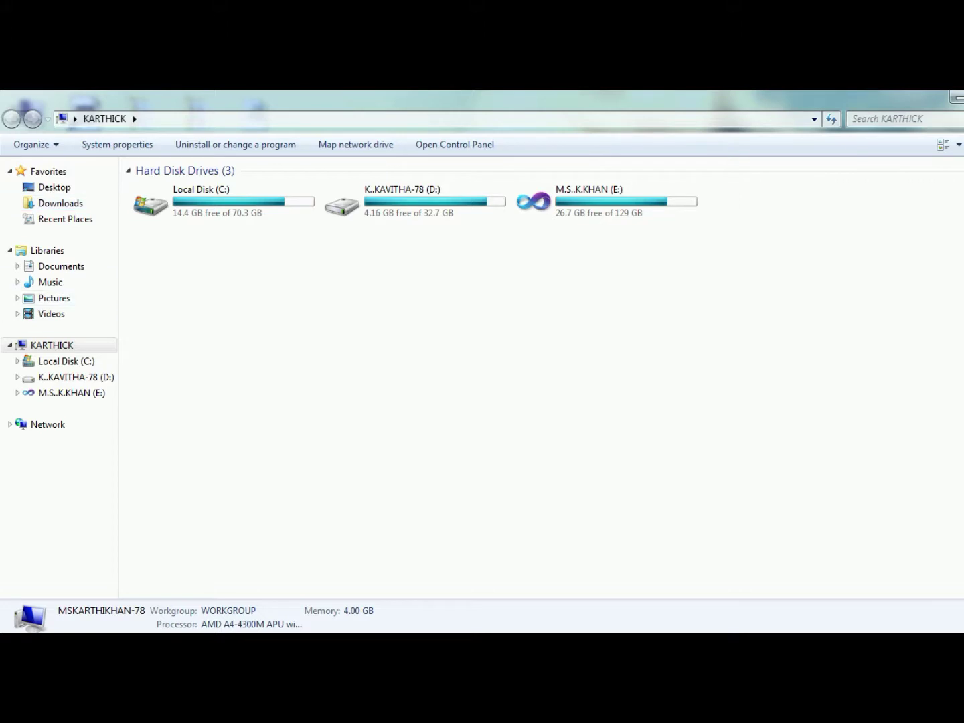
left_click(66, 361)
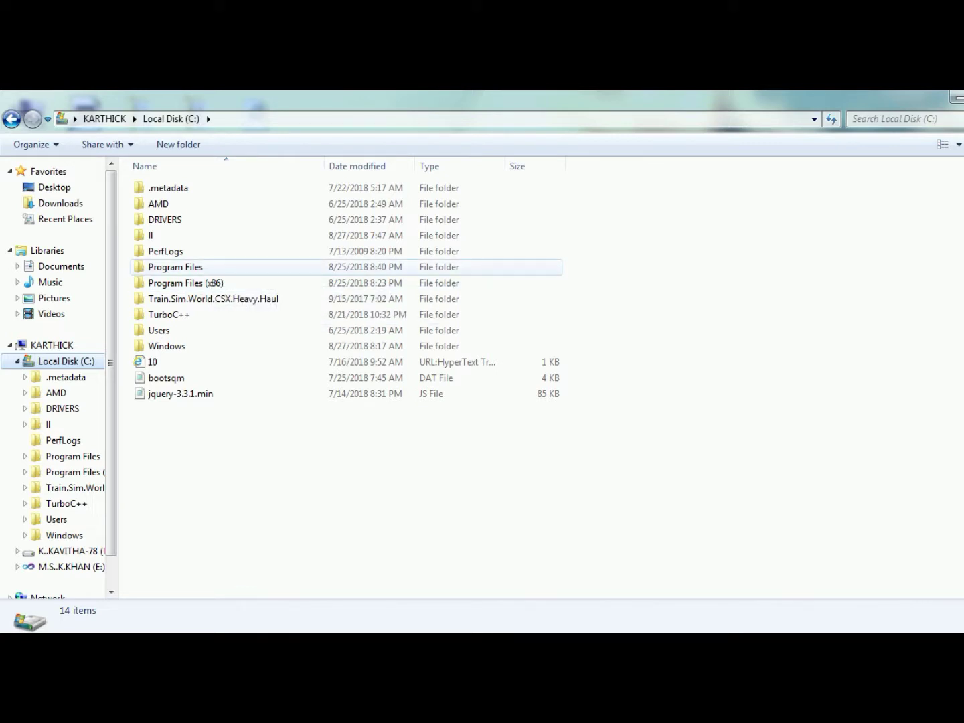
left_click(201, 268)
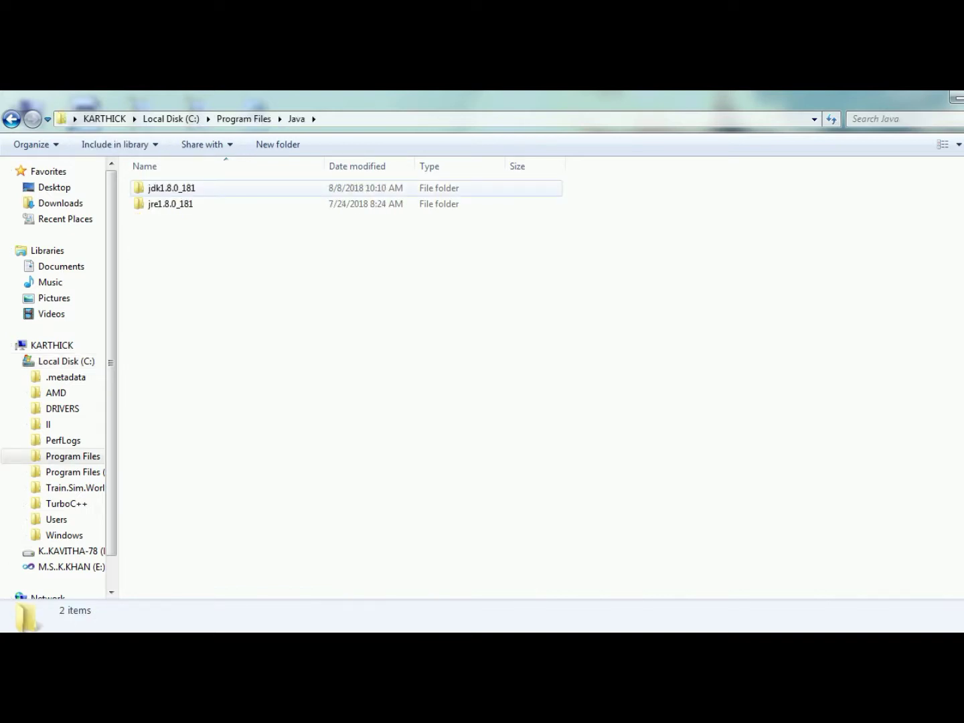
double_click(171, 187)
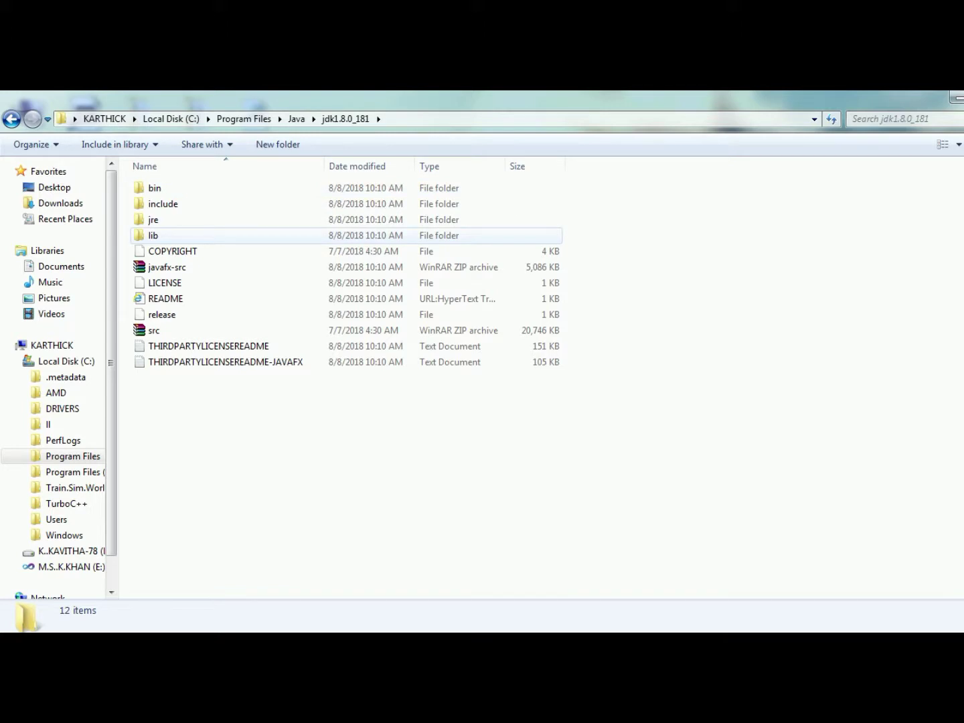
left_click(161, 235)
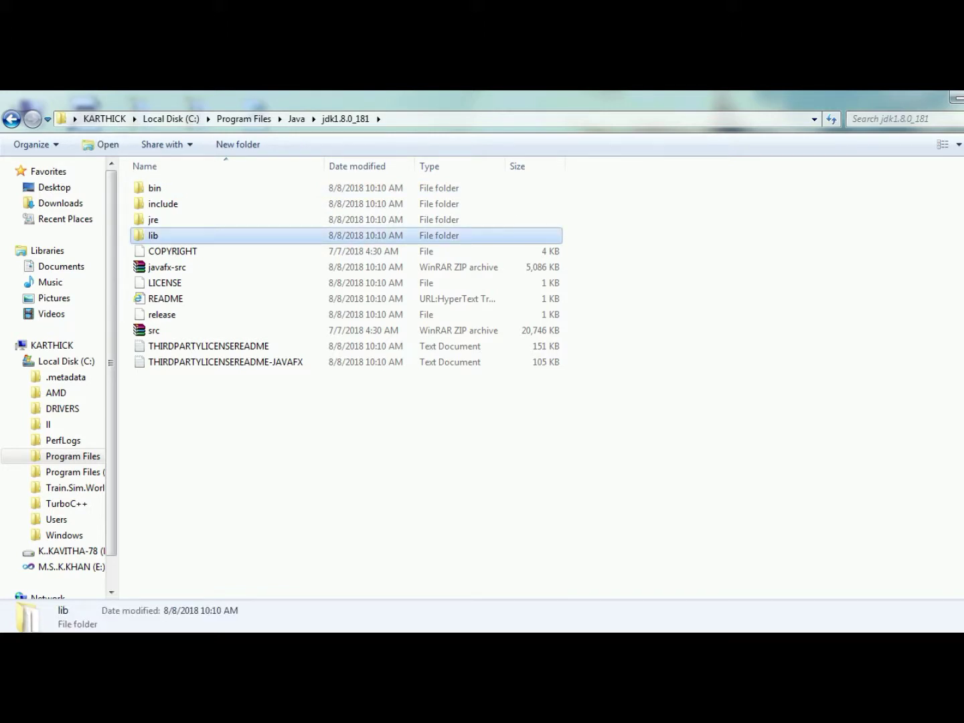
double_click(153, 235)
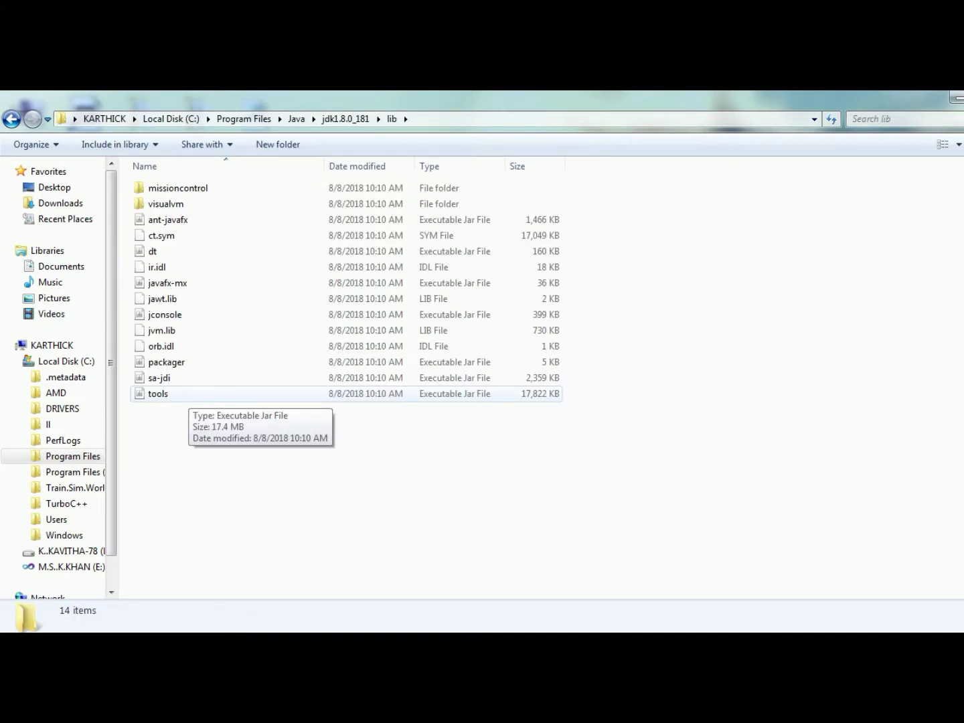
Step: Copy the tools jar file from the JDK's lib folder
left_click(190, 395)
right_click(190, 395)
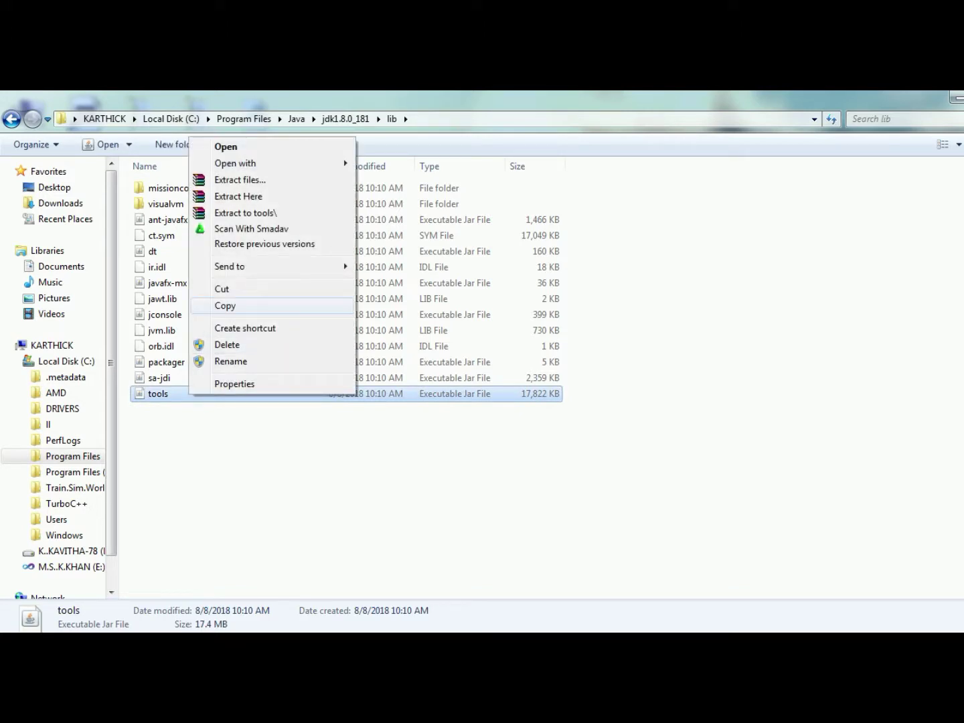
left_click(224, 306)
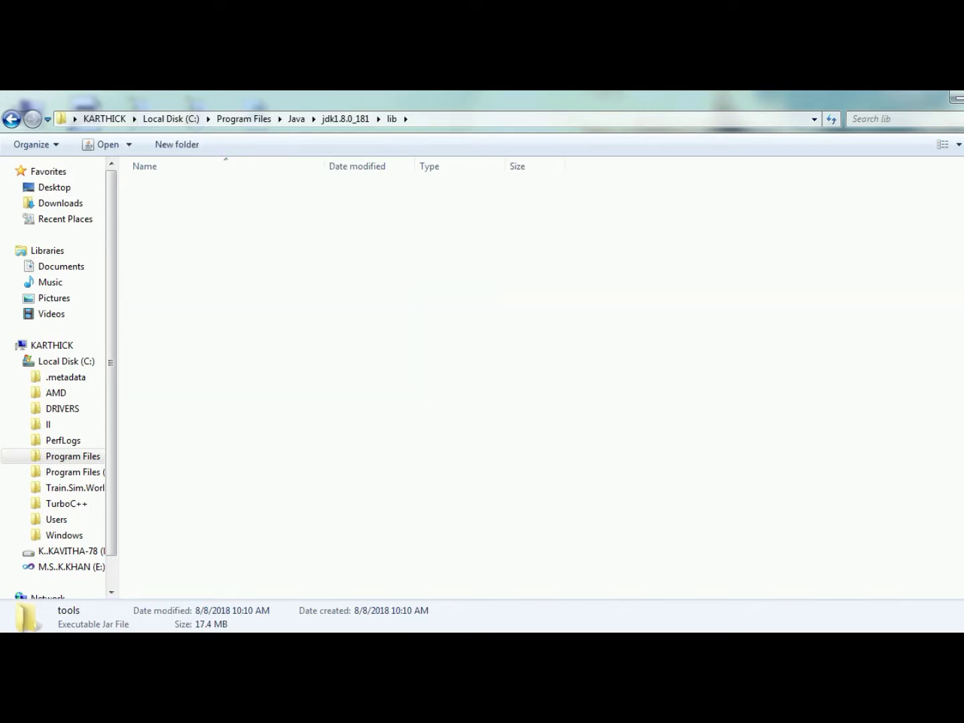
Step: Go back to Program Files and open the Tomcat 7.0 lib folder under Apache Software Foundation
key("BackSpace")
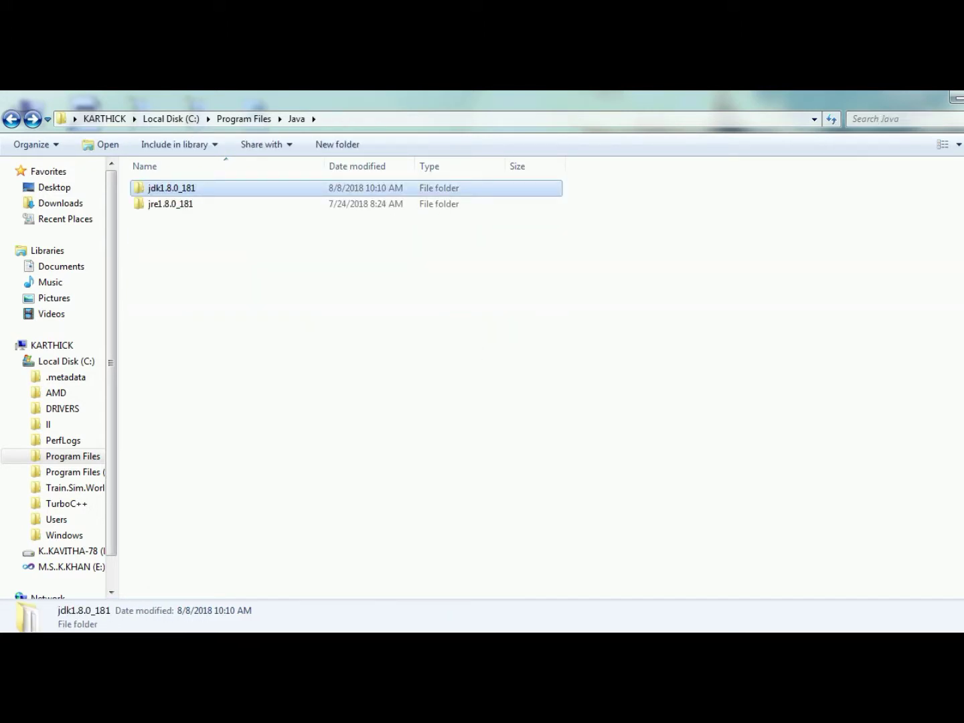
key("BackSpace")
key("Up")
key("Up")
key("Up")
key("Up")
key("Up")
key("Up")
key("Up")
key("Up")
key("Up")
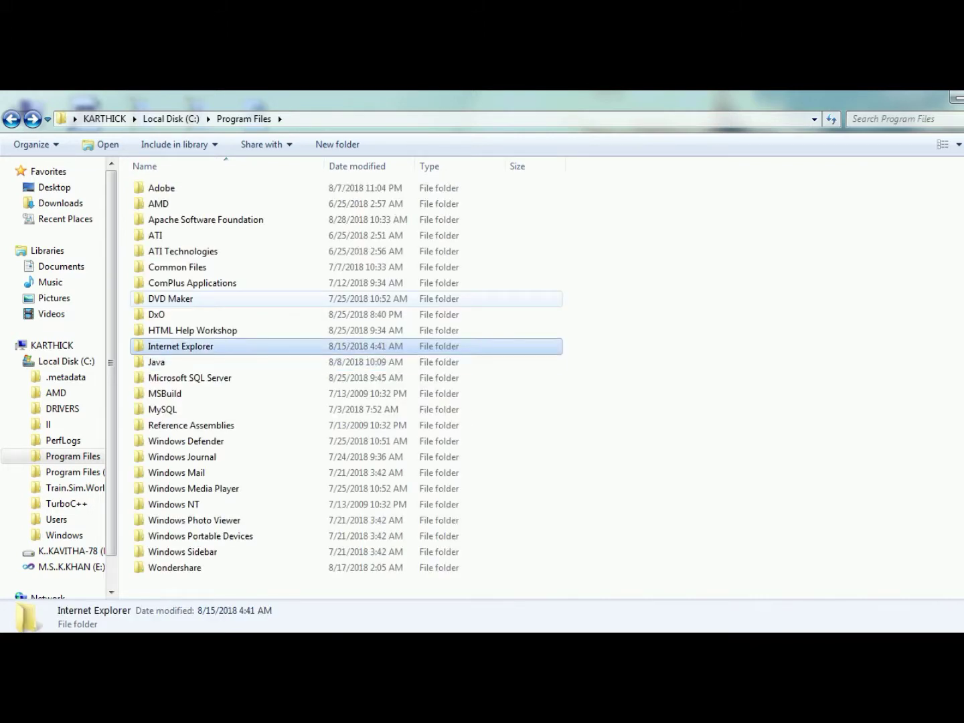
key("Return")
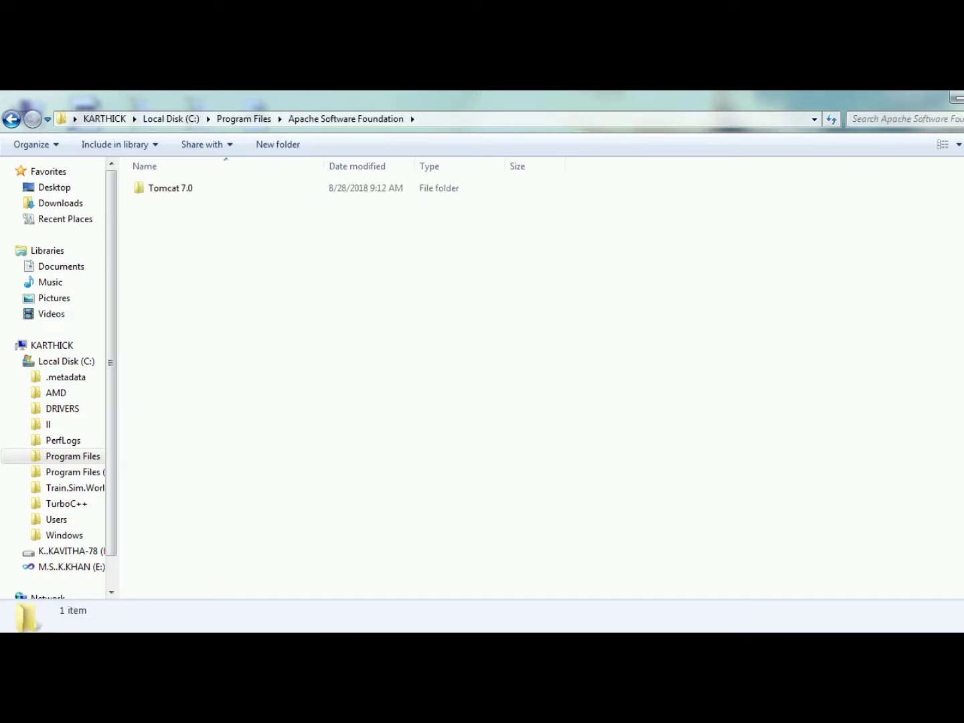
key("Down")
key("Return")
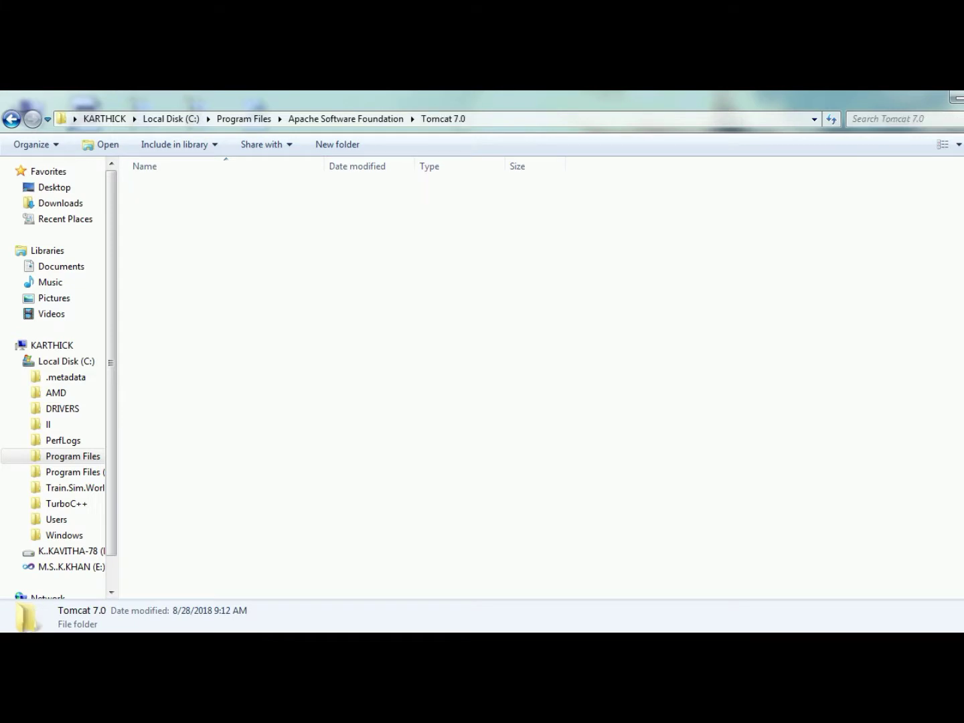
key("Down")
key("Down")
key("Down")
key("Down")
key("Up")
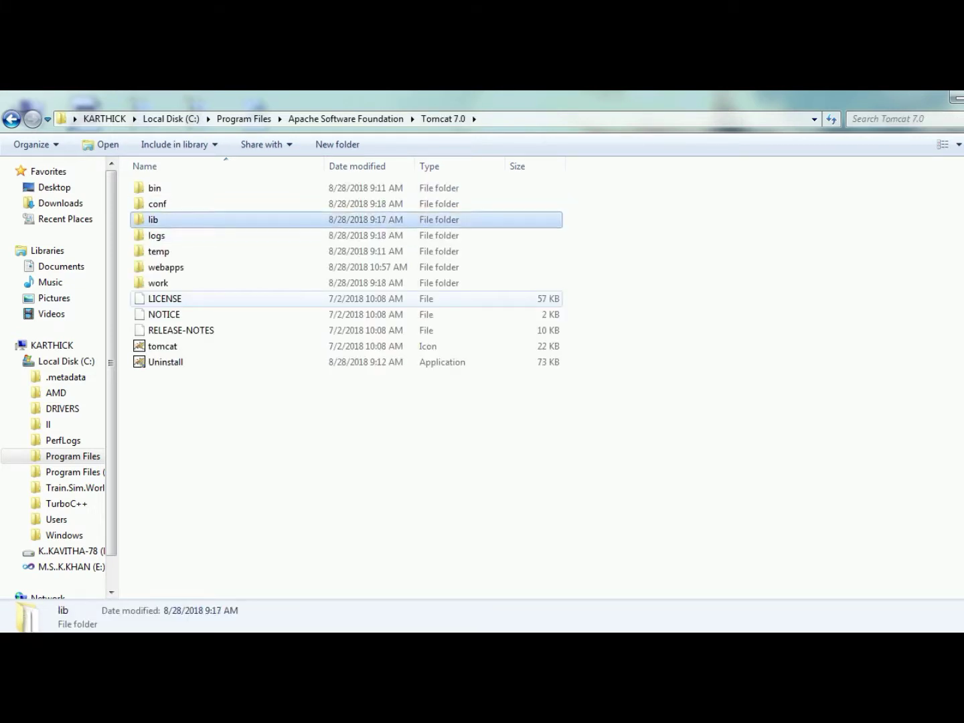
key("Return")
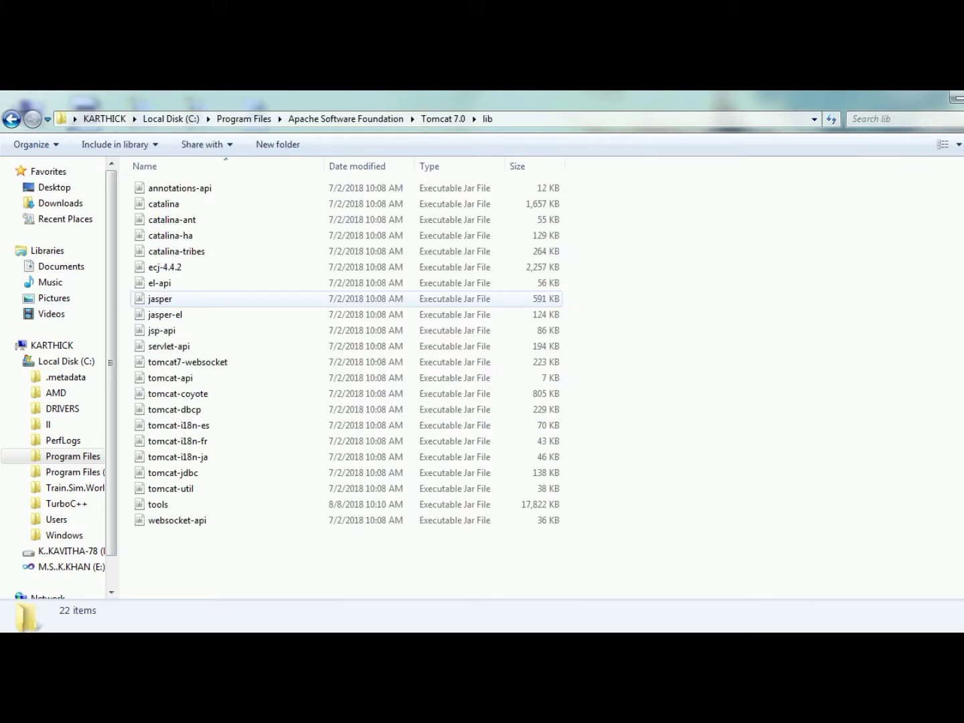
Step: Try to paste the copied tools jar into Tomcat's lib folder, dismiss the file conflict, and close the folder window
right_click(757, 266)
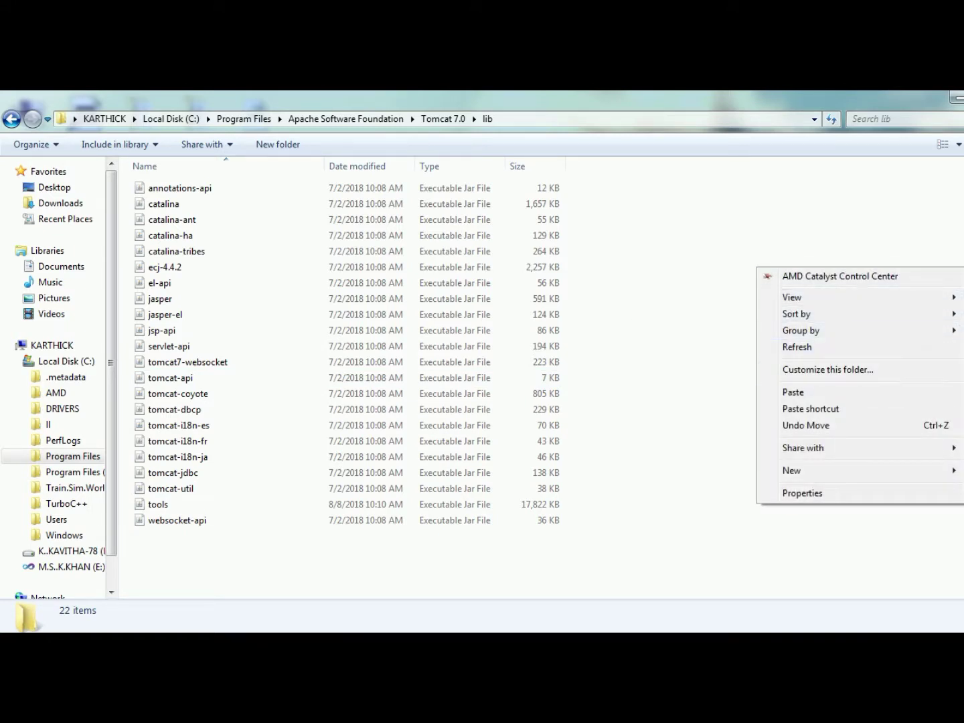
key("Down")
key("Down")
key("Return")
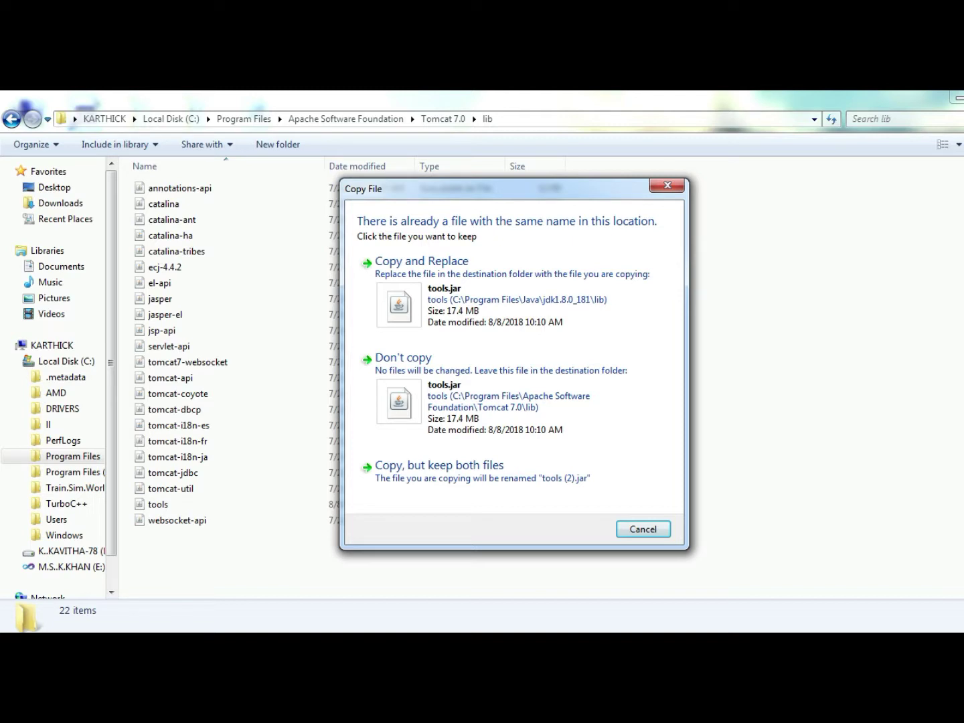
left_click(667, 186)
key("BackSpace")
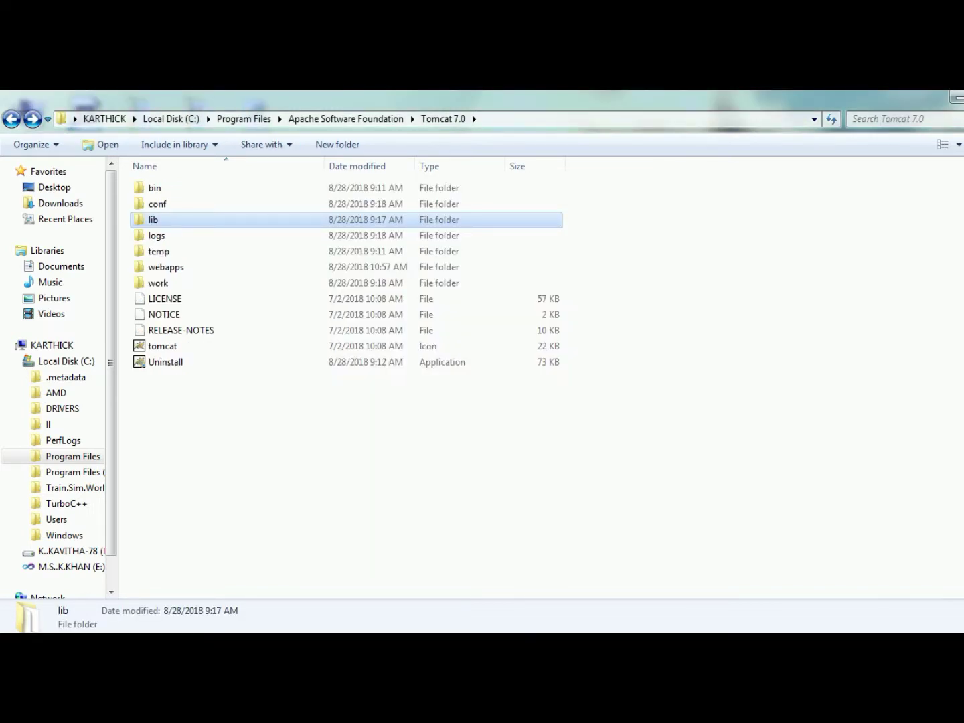
key("alt+Left")
key("alt+F4")
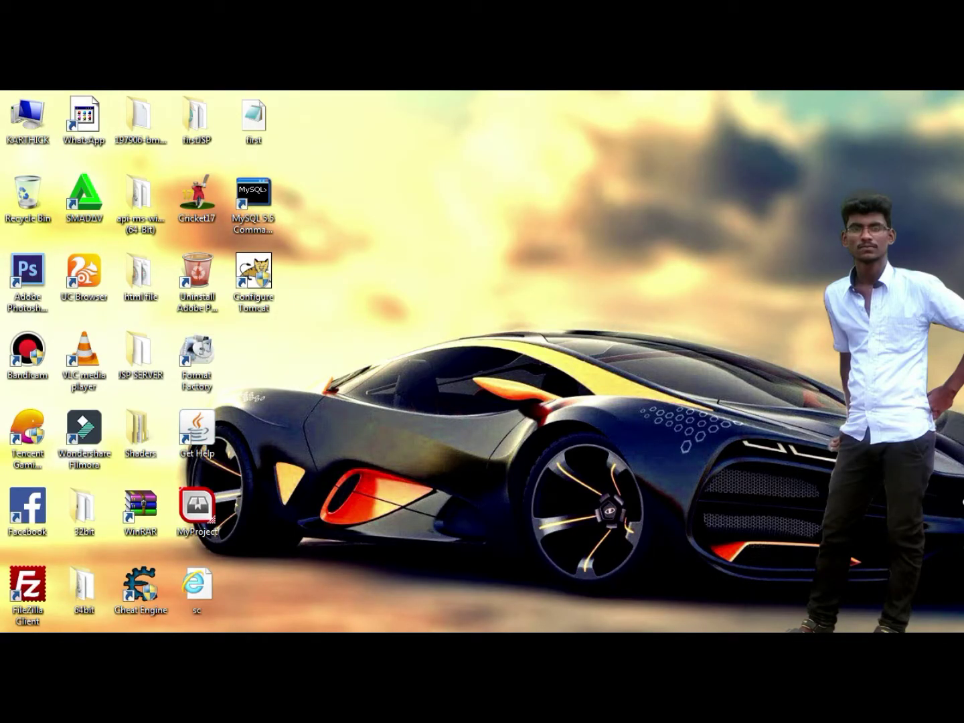
Step: Launch Monitor Tomcat from the Apache Tomcat 7.0 Tomcat7 program group
key("super")
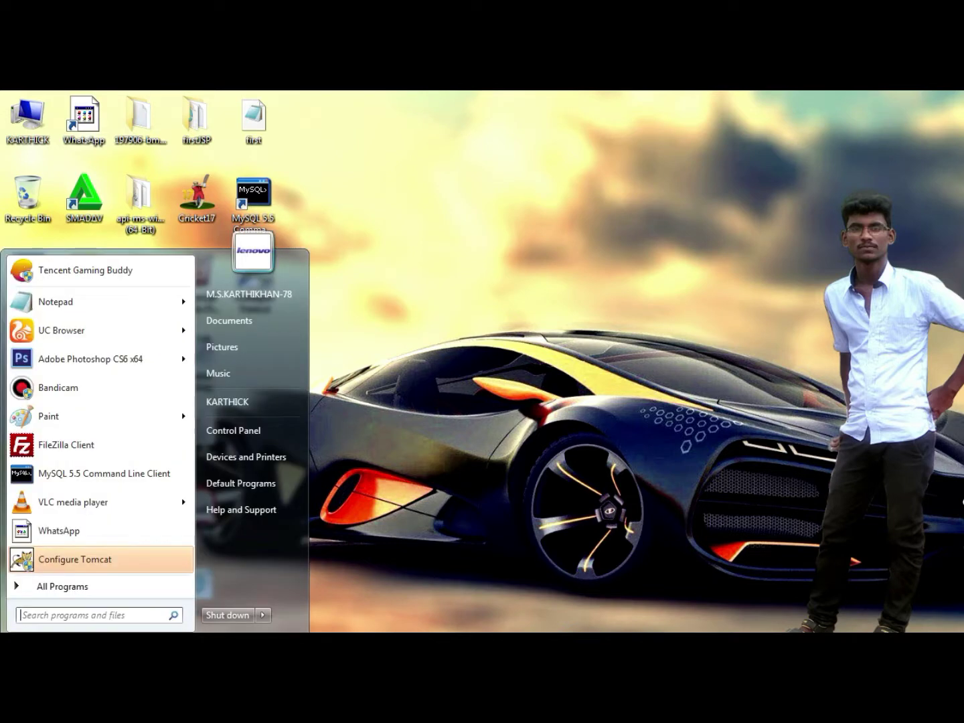
left_click(62, 587)
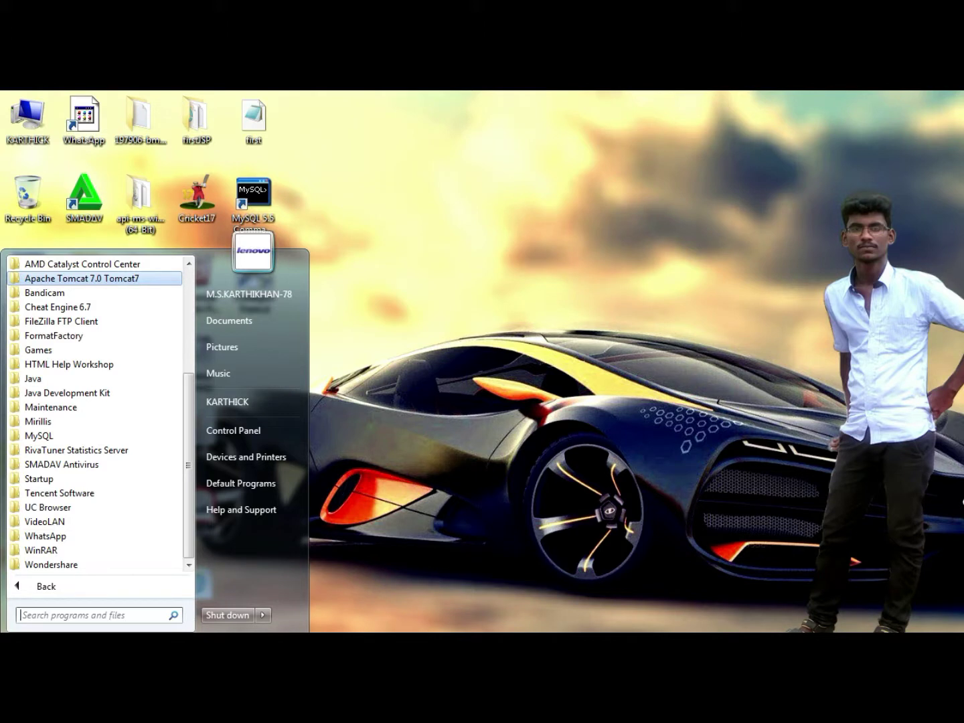
key("Return")
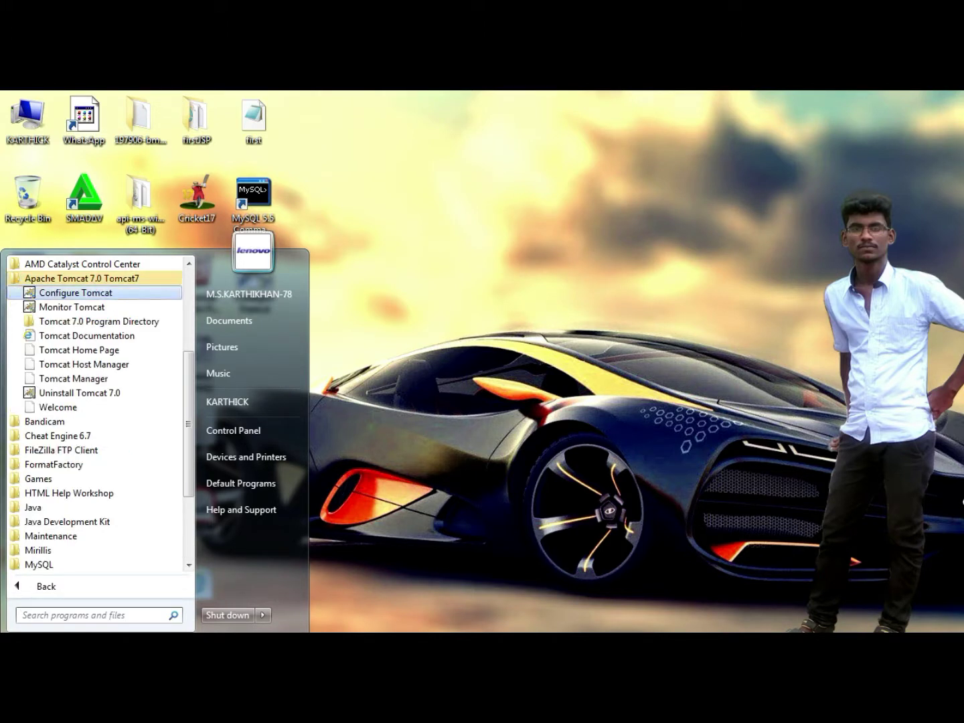
key("Down")
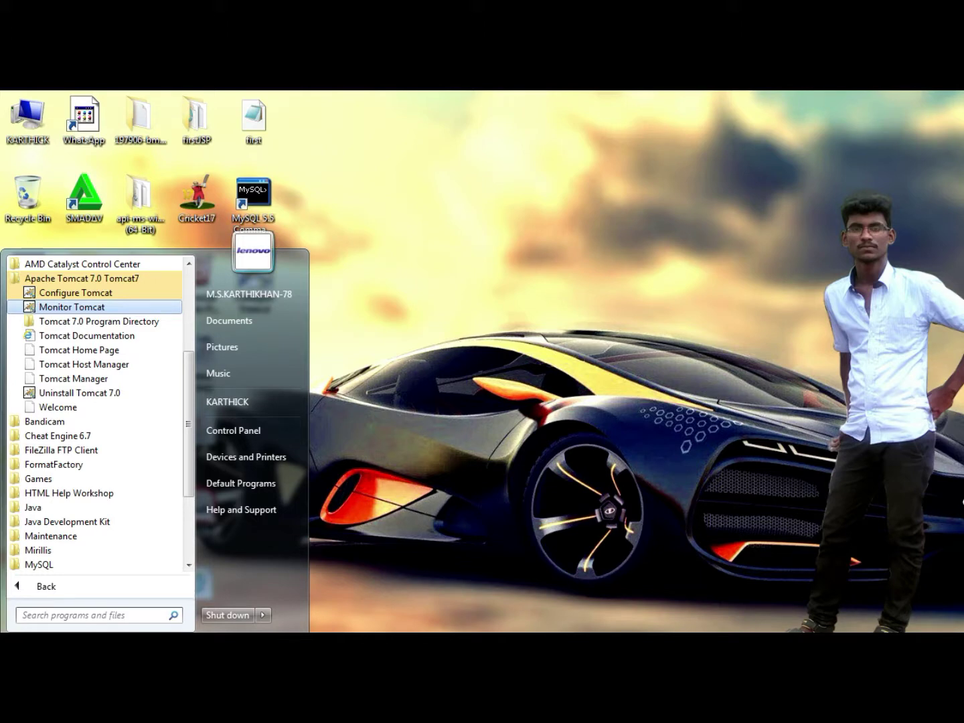
key("Return")
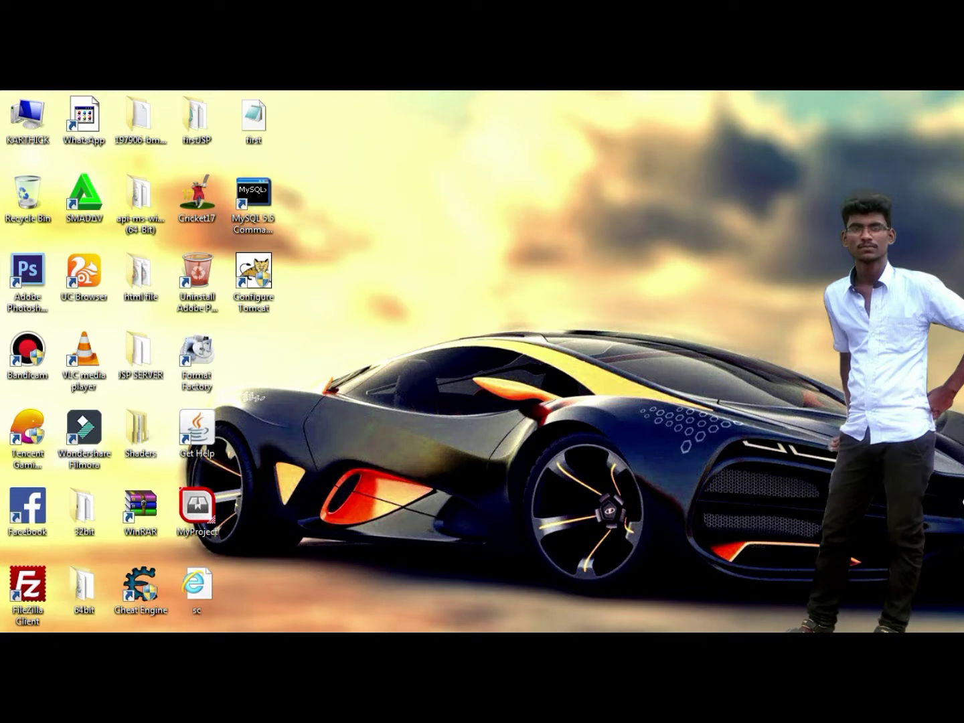
Step: Check the service commands offered by the Apache Tomcat 7.0 monitor in the notification area
left_click(879, 644)
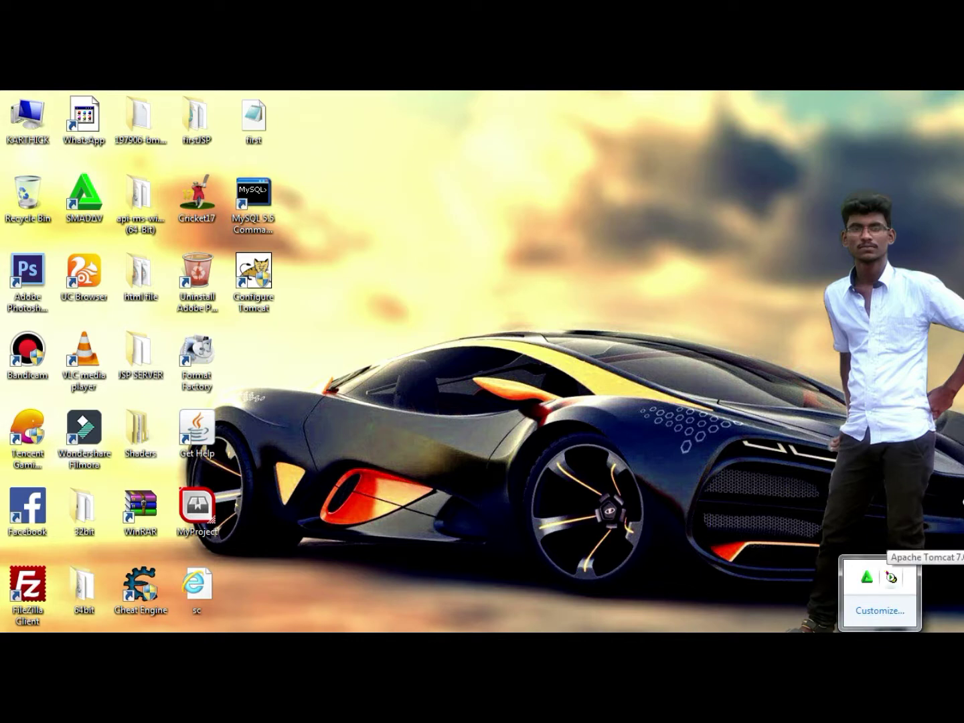
right_click(891, 577)
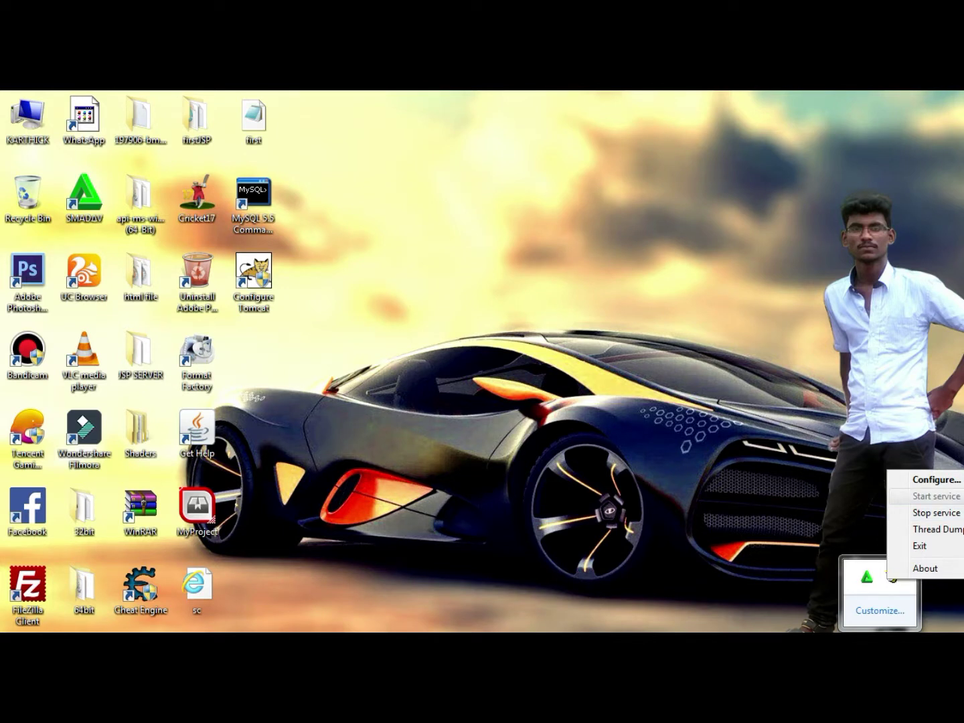
left_click(961, 455)
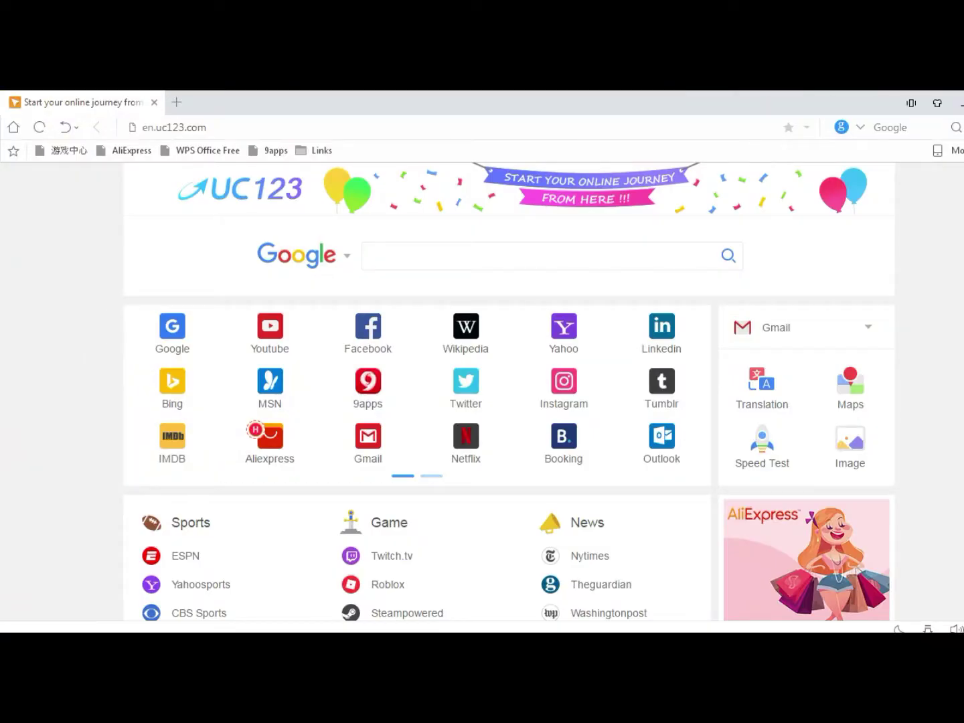
left_click(174, 127)
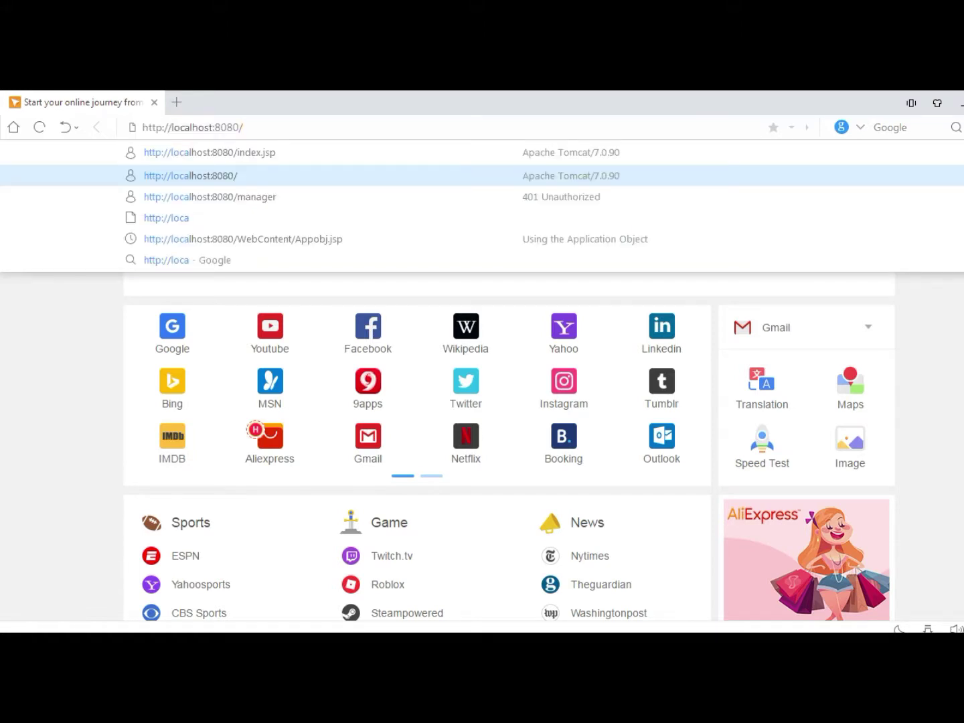
key("Return")
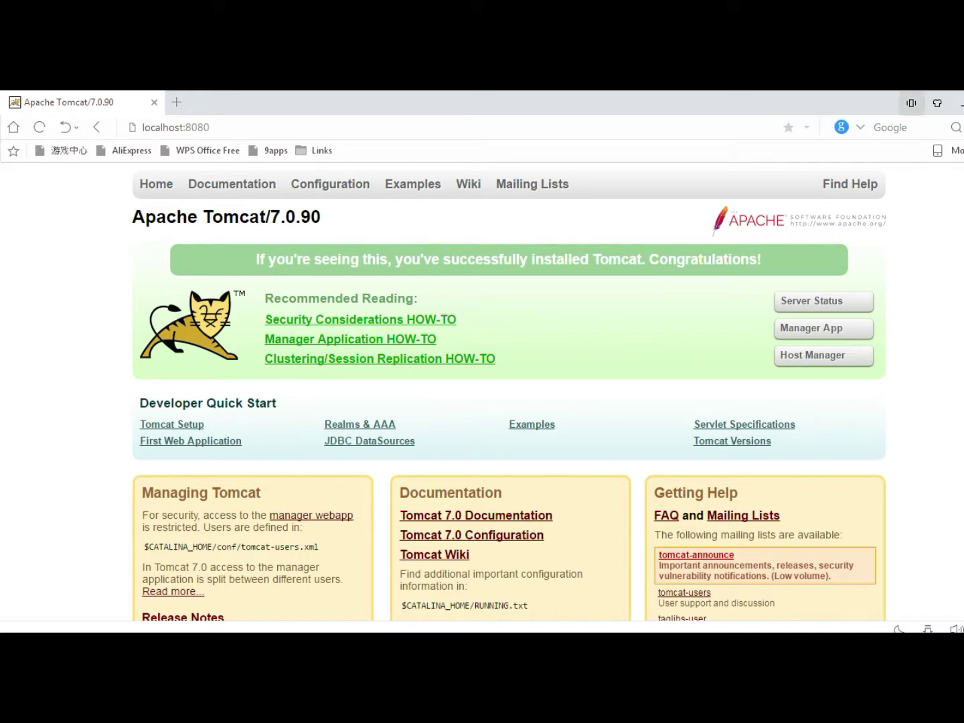
left_click(962, 104)
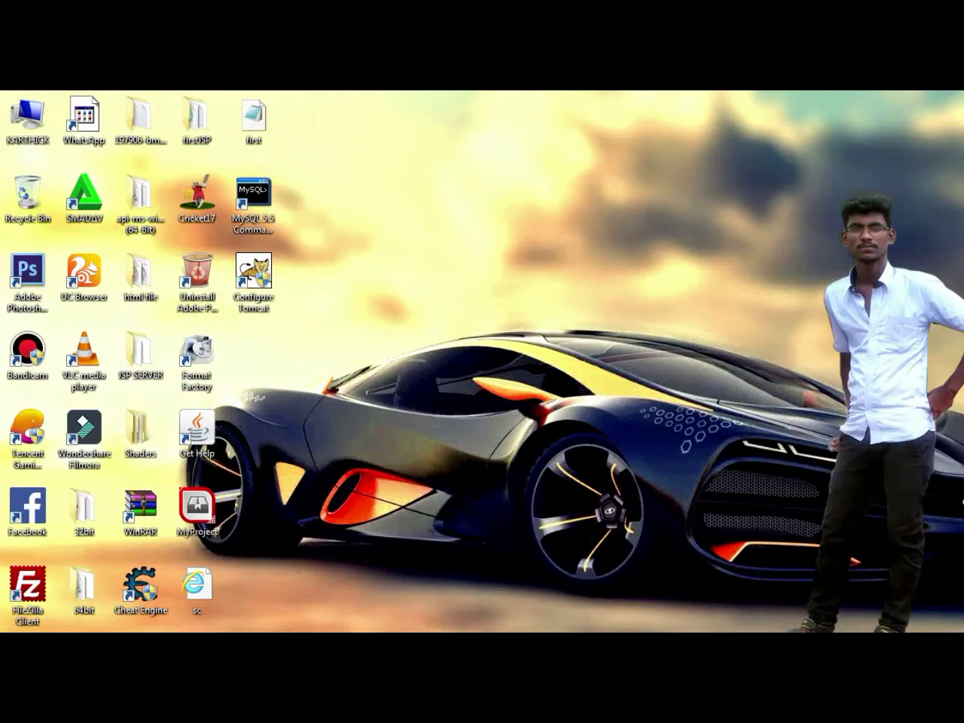
Step: Open Tomcat's webapps folder at C:\Program Files\Apache Software Foundation\Tomcat 7.0\webapps
double_click(27, 117)
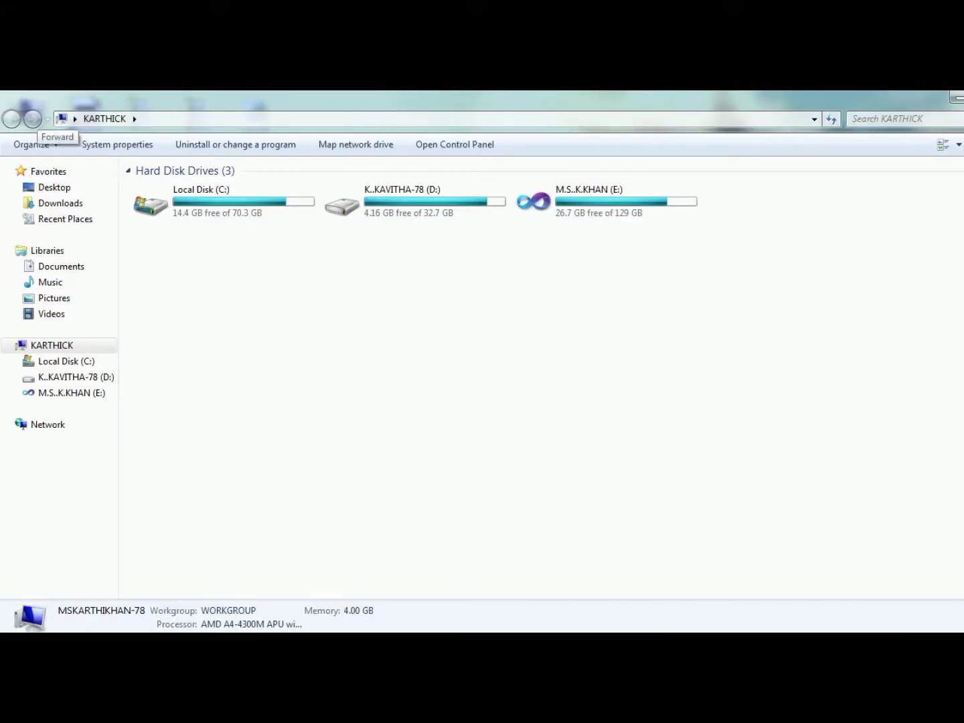
double_click(224, 200)
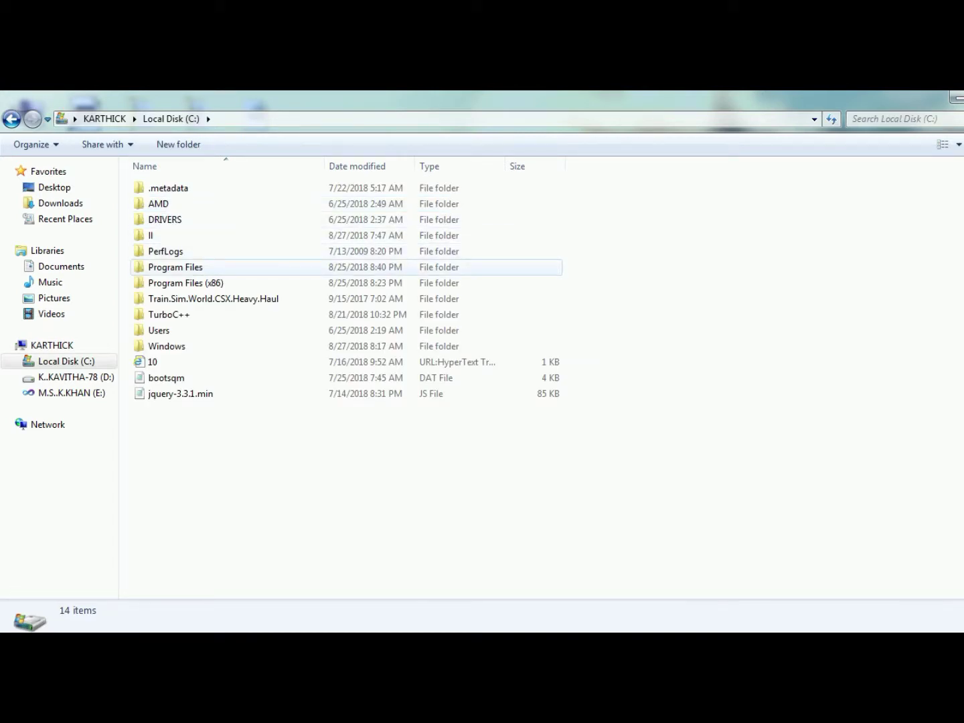
double_click(201, 266)
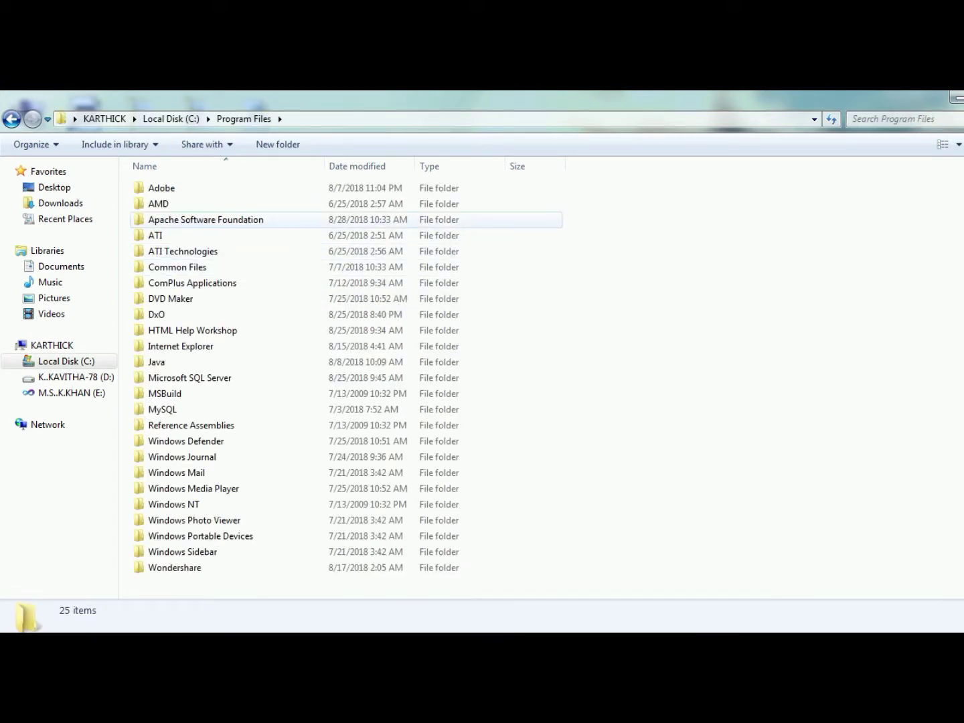
double_click(204, 220)
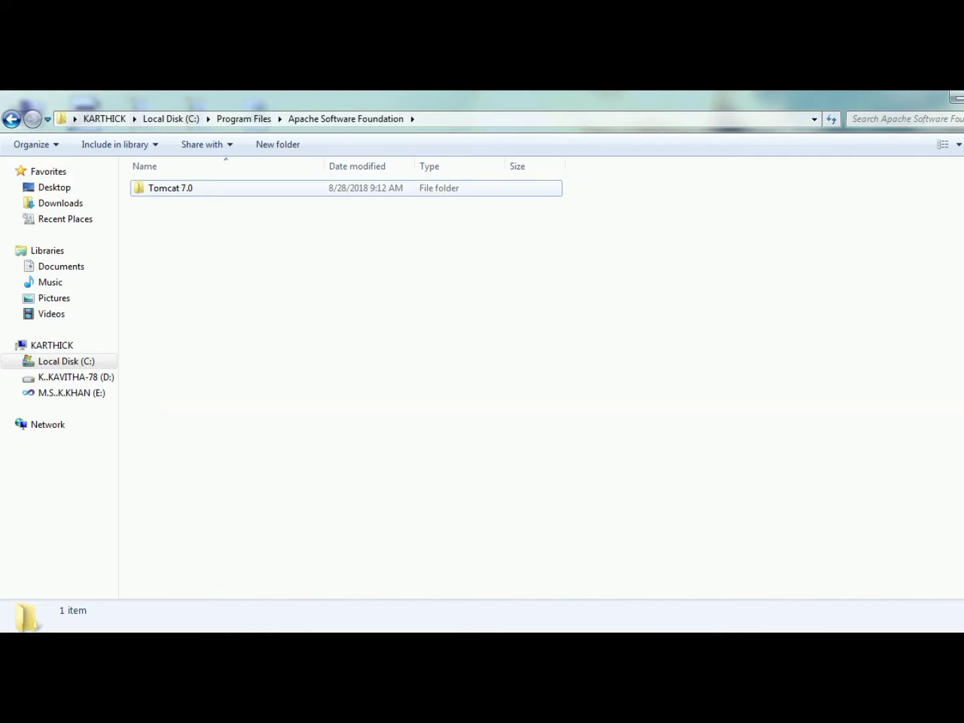
double_click(171, 188)
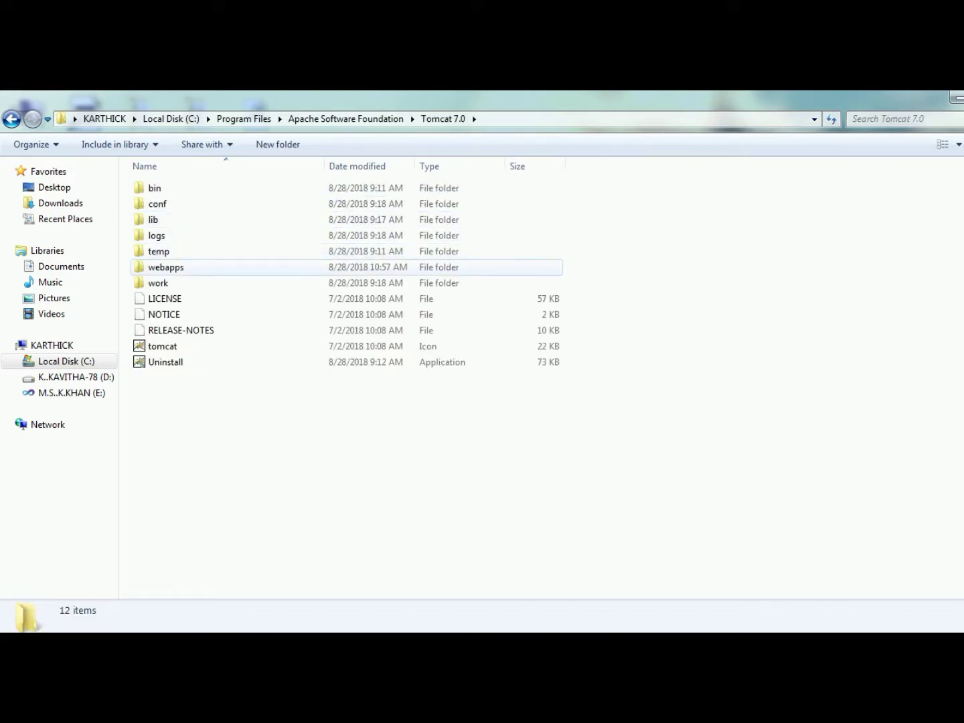
double_click(166, 267)
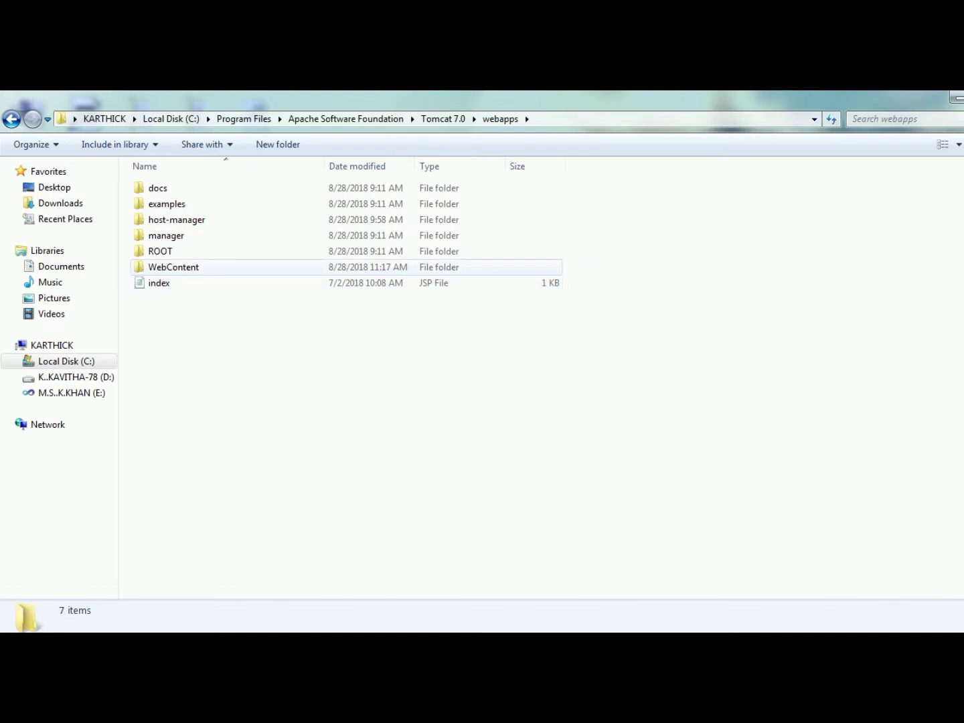
Step: Delete the existing JSP file from the WebContent folder inside webapps
double_click(195, 267)
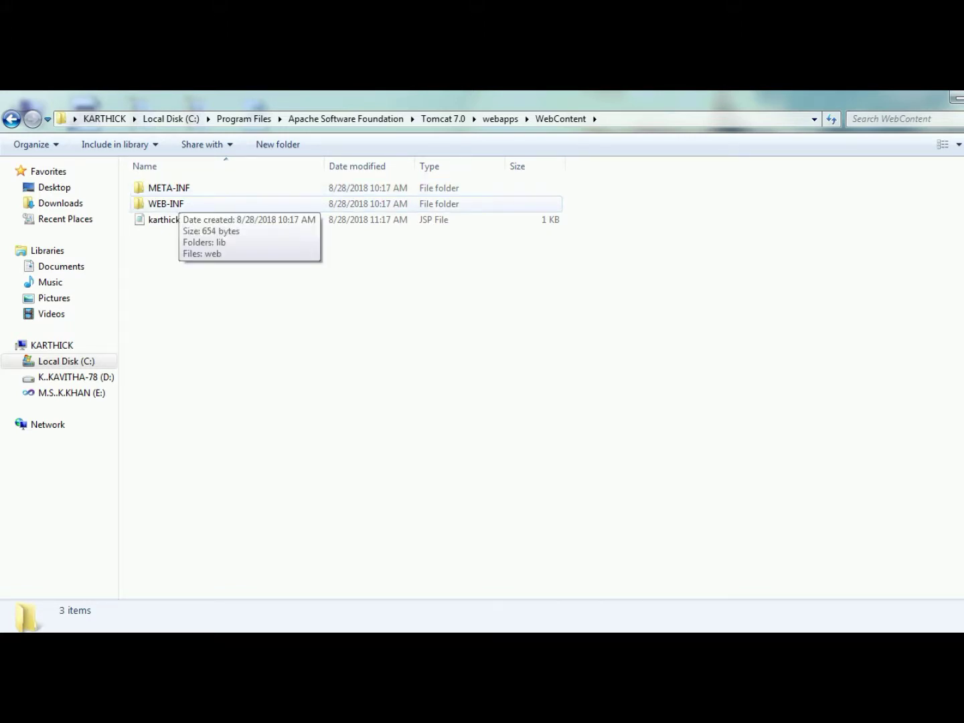
left_click(183, 218)
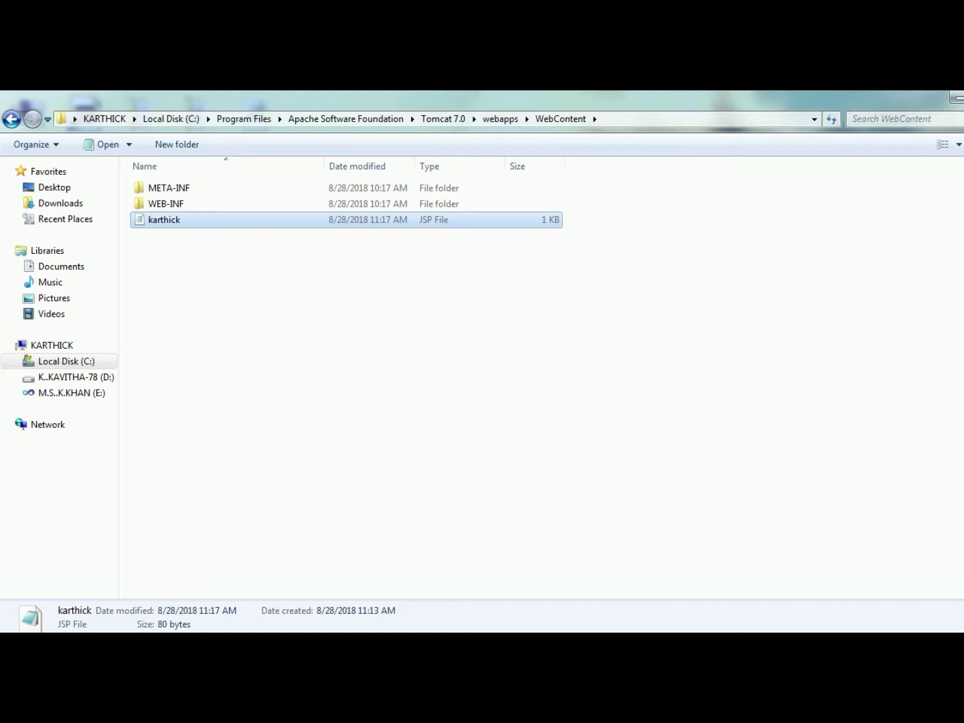
key("Delete")
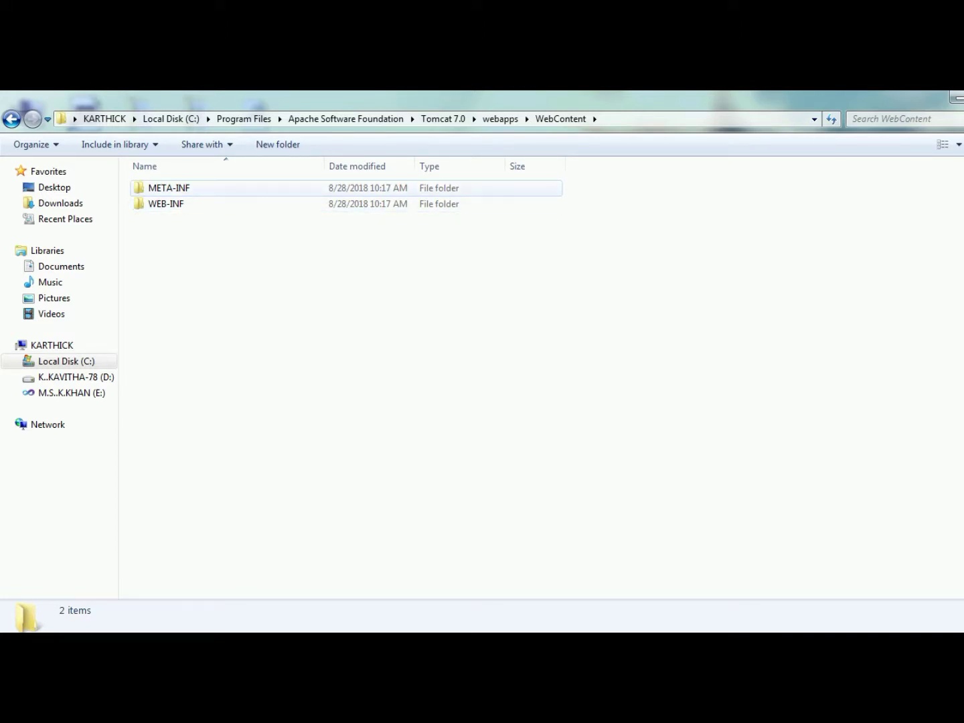
Step: Examine the MANIFEST file in the META-INF folder, close it, and return to WebContent
double_click(167, 189)
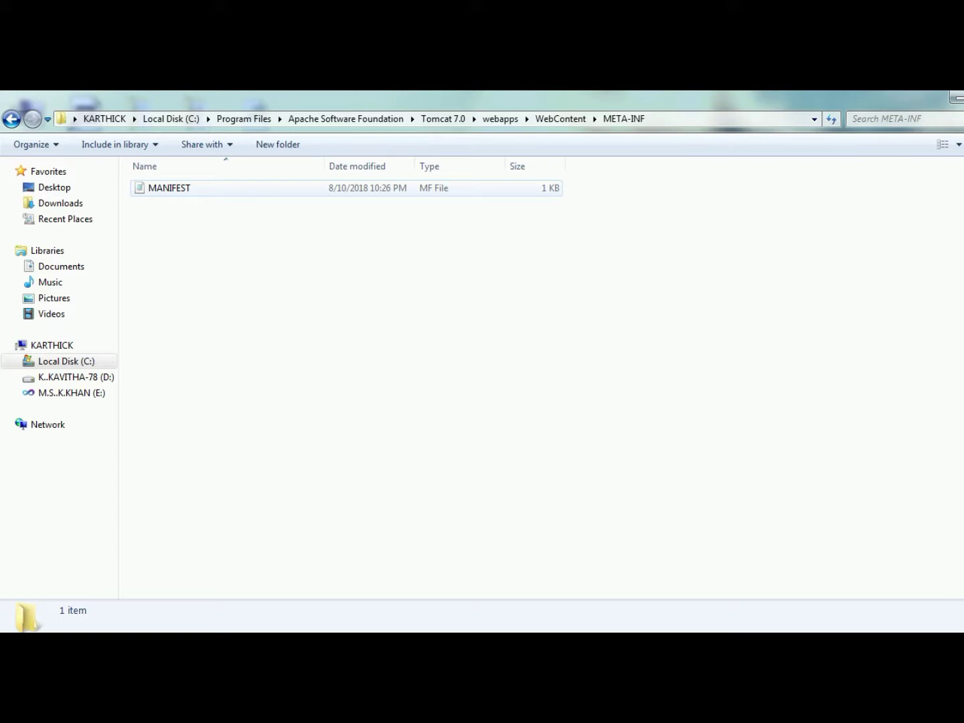
double_click(167, 188)
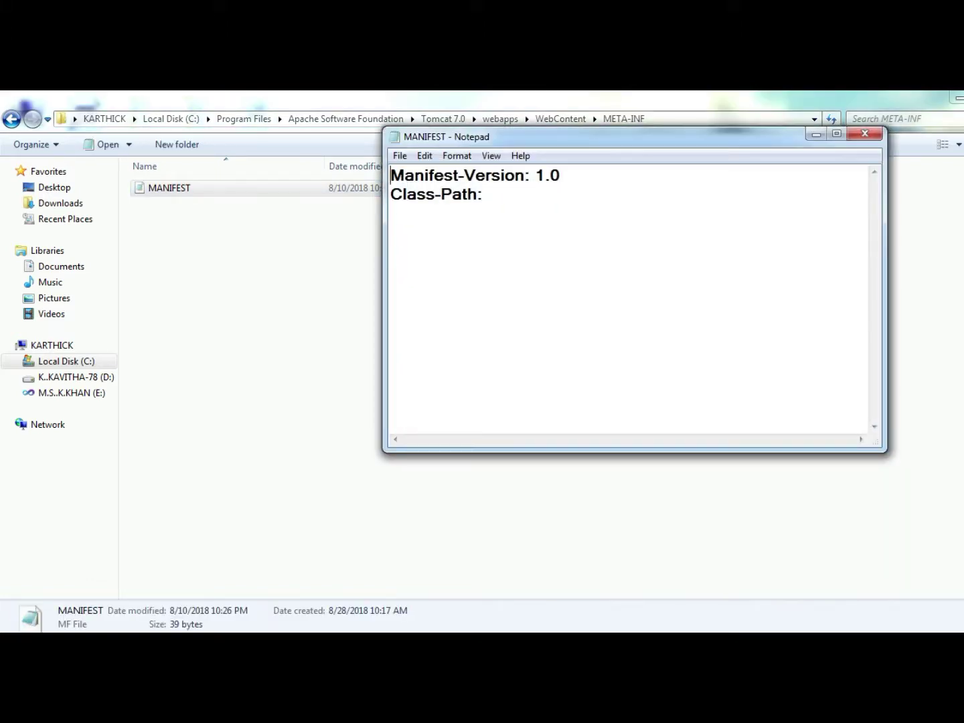
left_click_drag(428, 235, 392, 176)
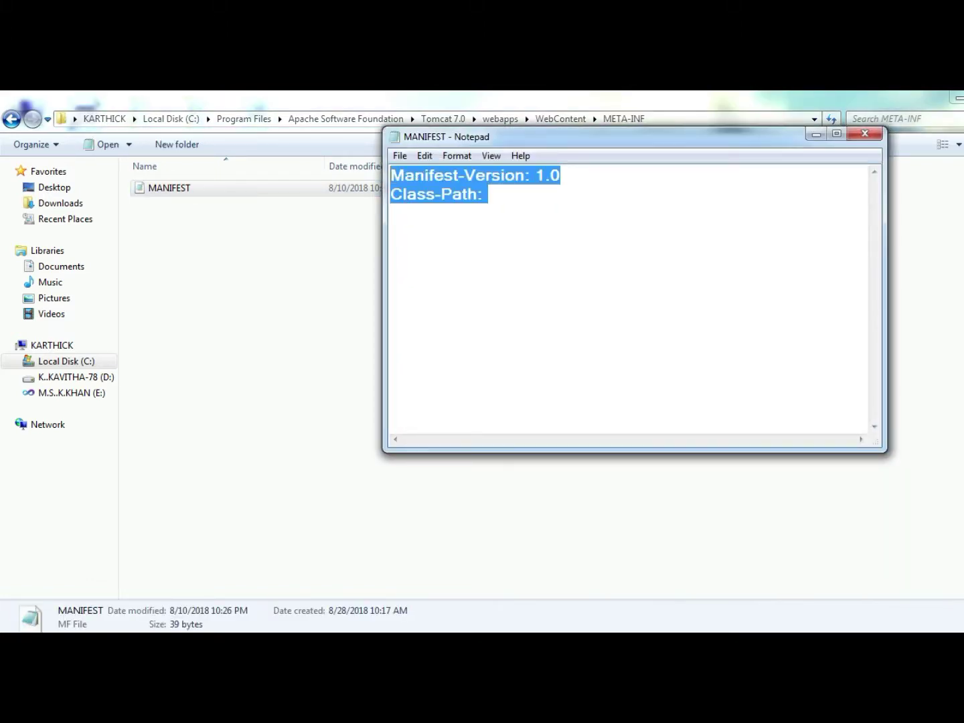
left_click(428, 214)
left_click(864, 134)
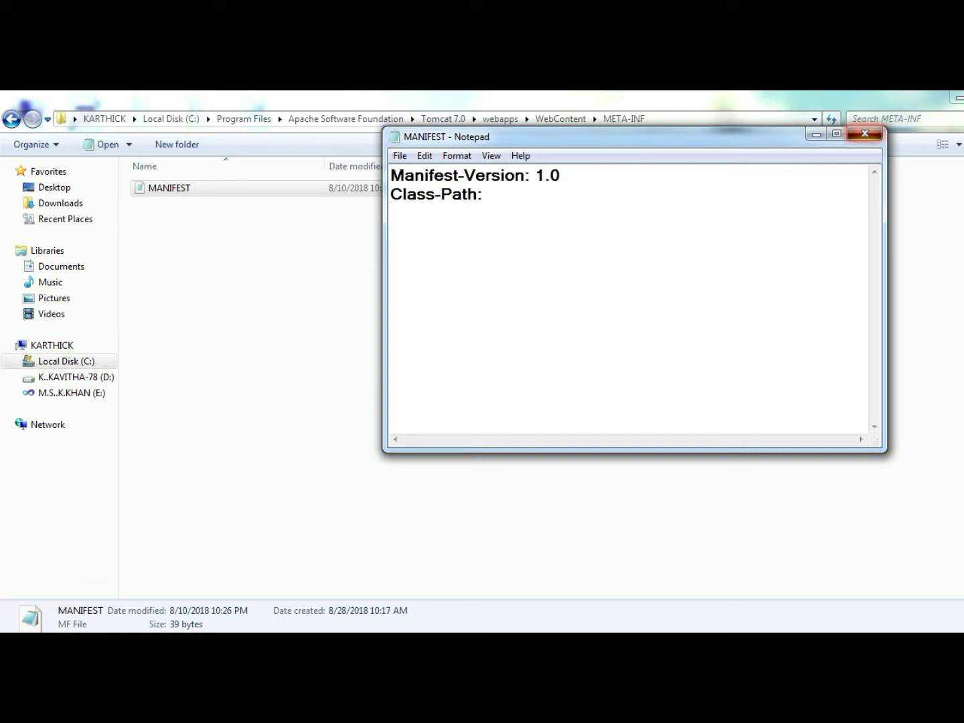
left_click(864, 134)
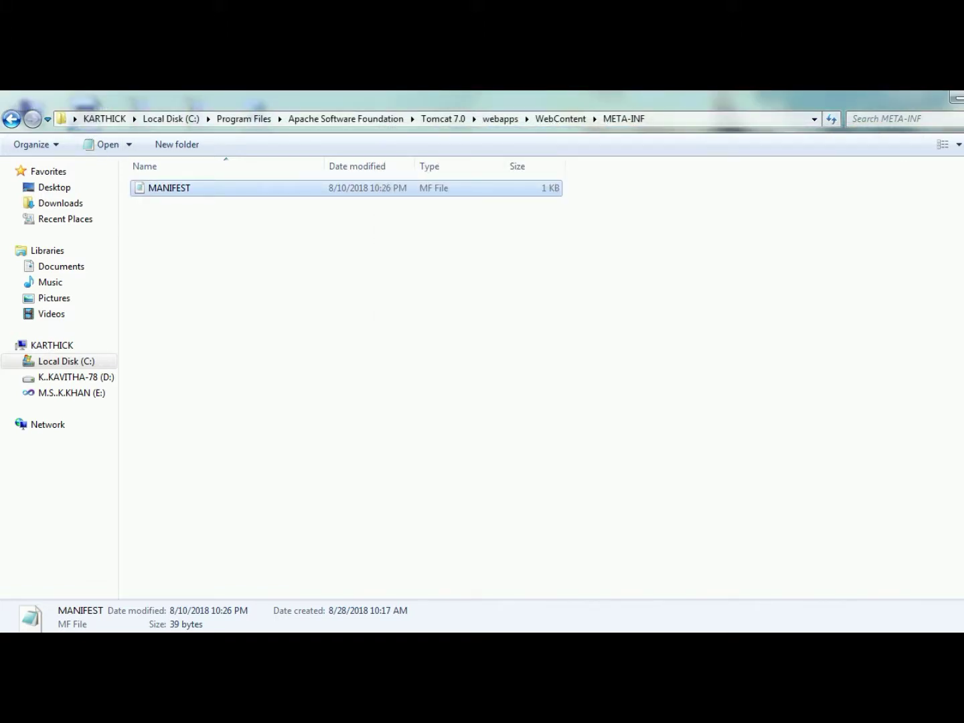
left_click(11, 118)
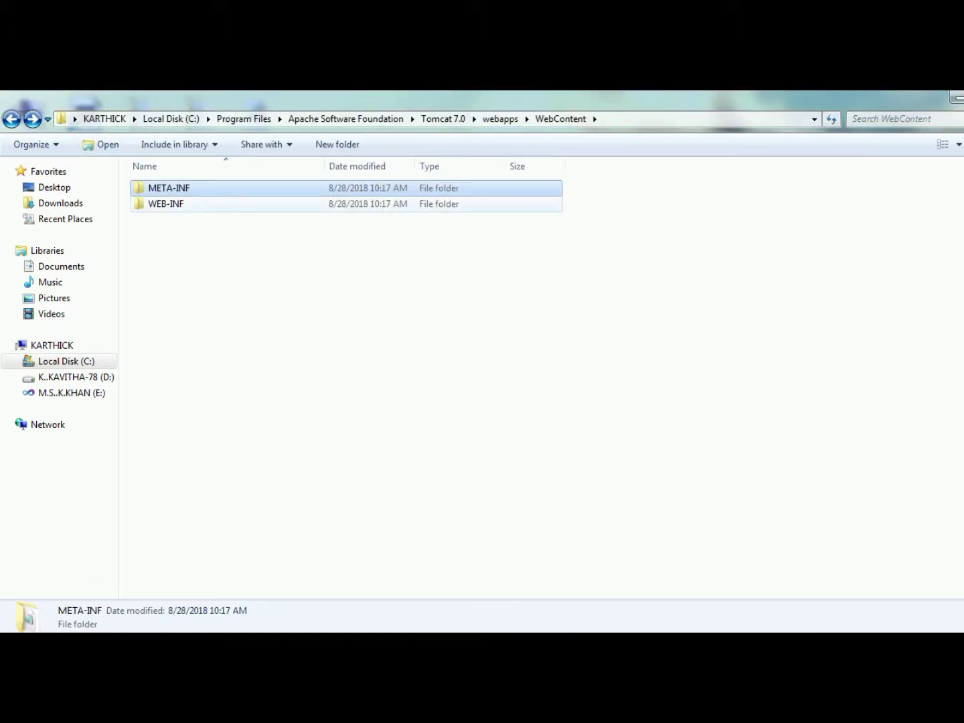
Step: Examine the web XML file in WEB-INF, including its schema attributes and display-name value, and leave the folder once it is closed
double_click(166, 205)
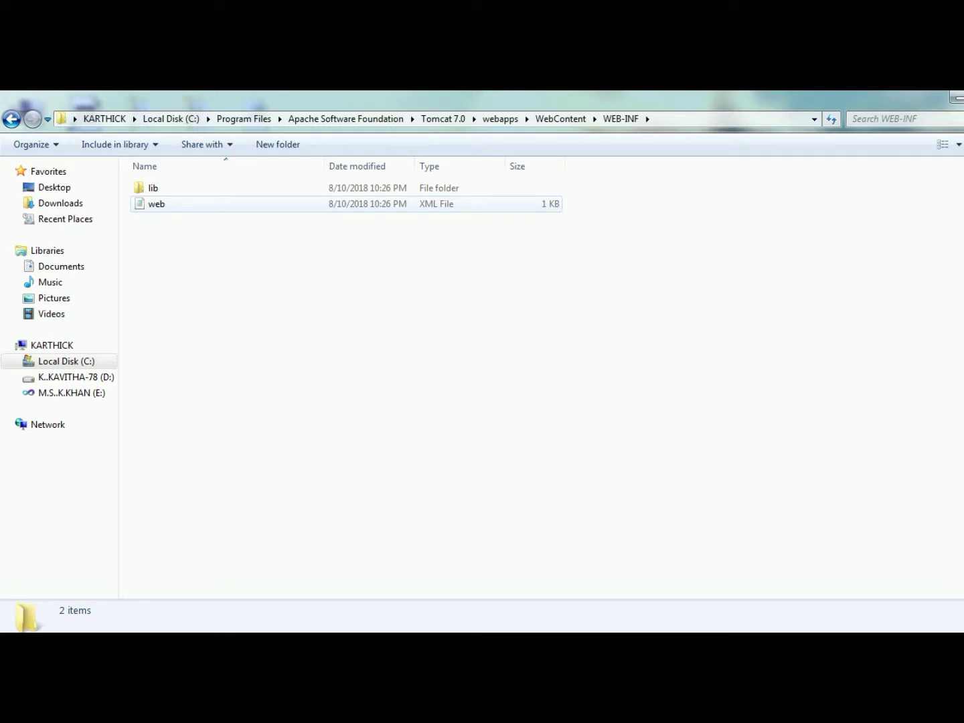
double_click(156, 203)
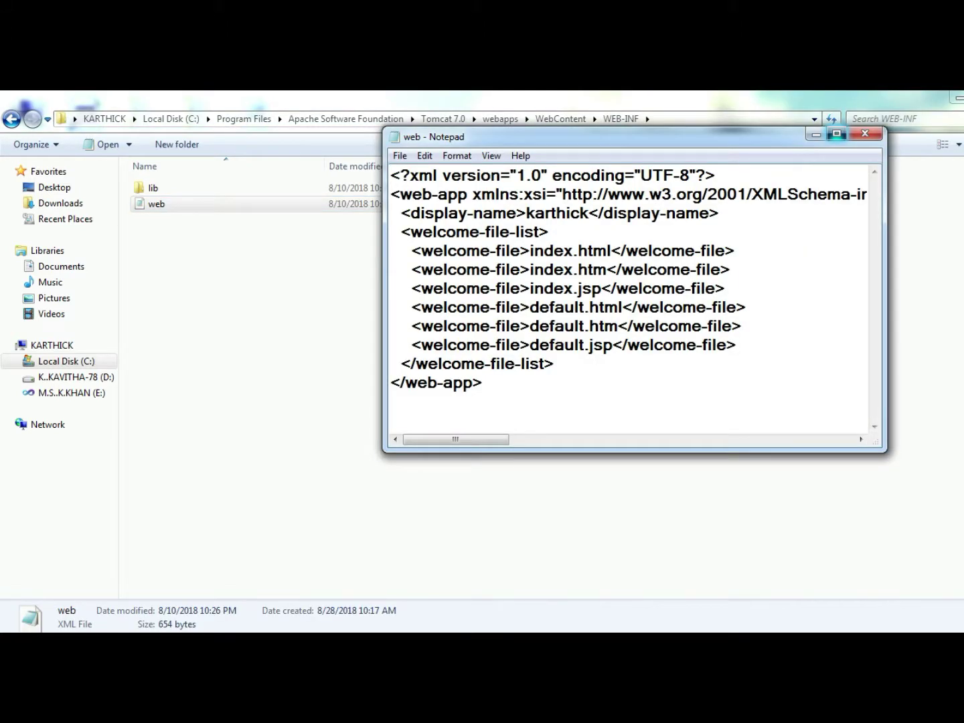
left_click(836, 133)
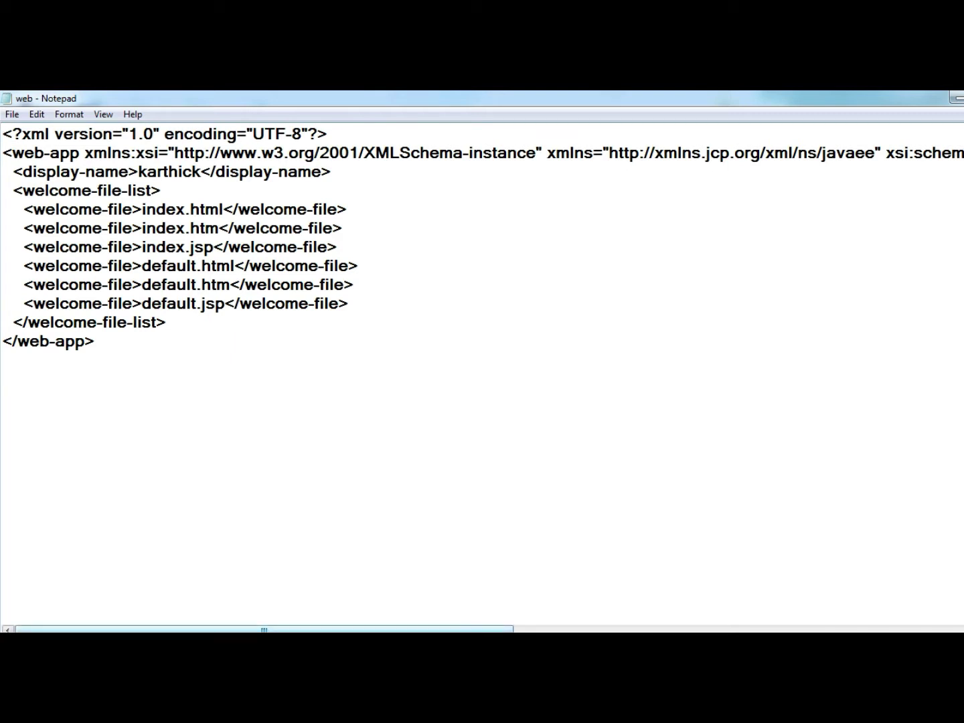
left_click_drag(264, 630, 751, 629)
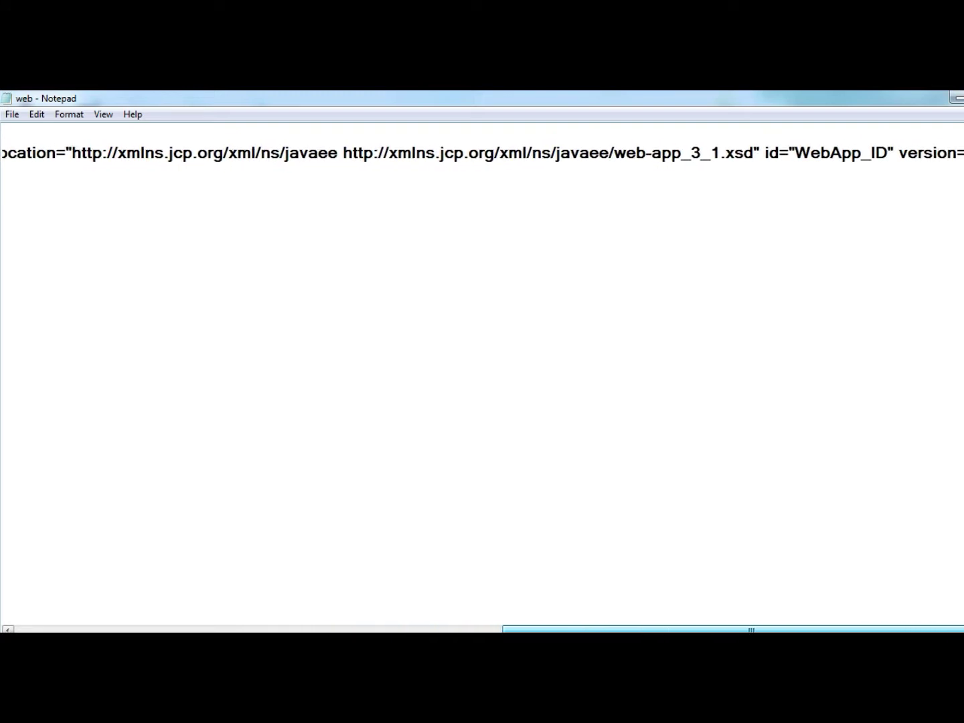
left_click_drag(751, 629, 264, 629)
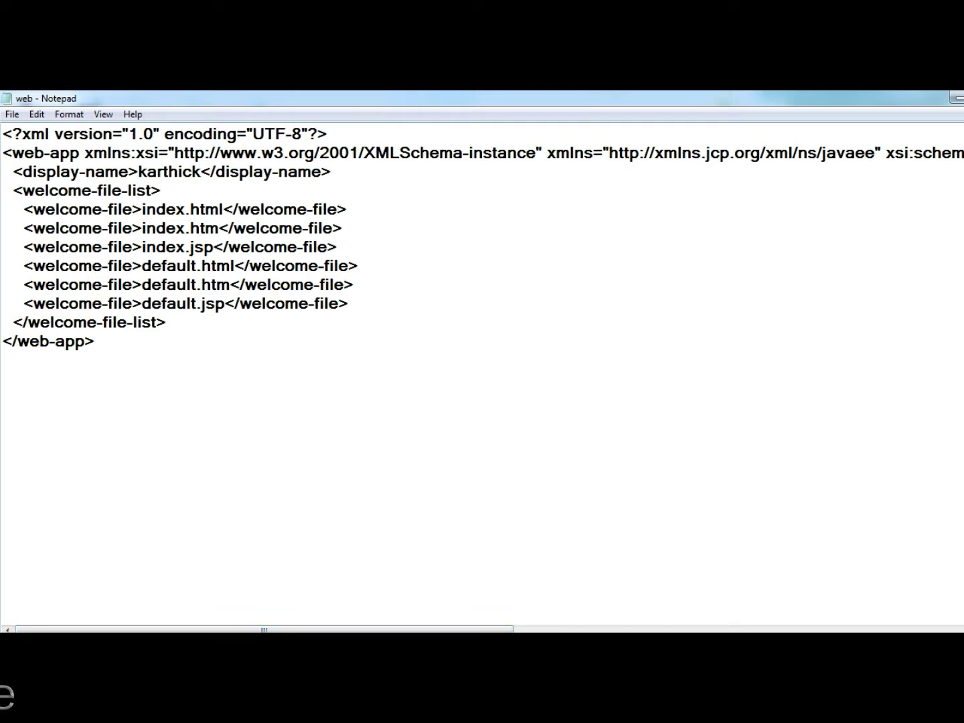
left_click(138, 172)
left_click_drag(138, 172, 192, 171)
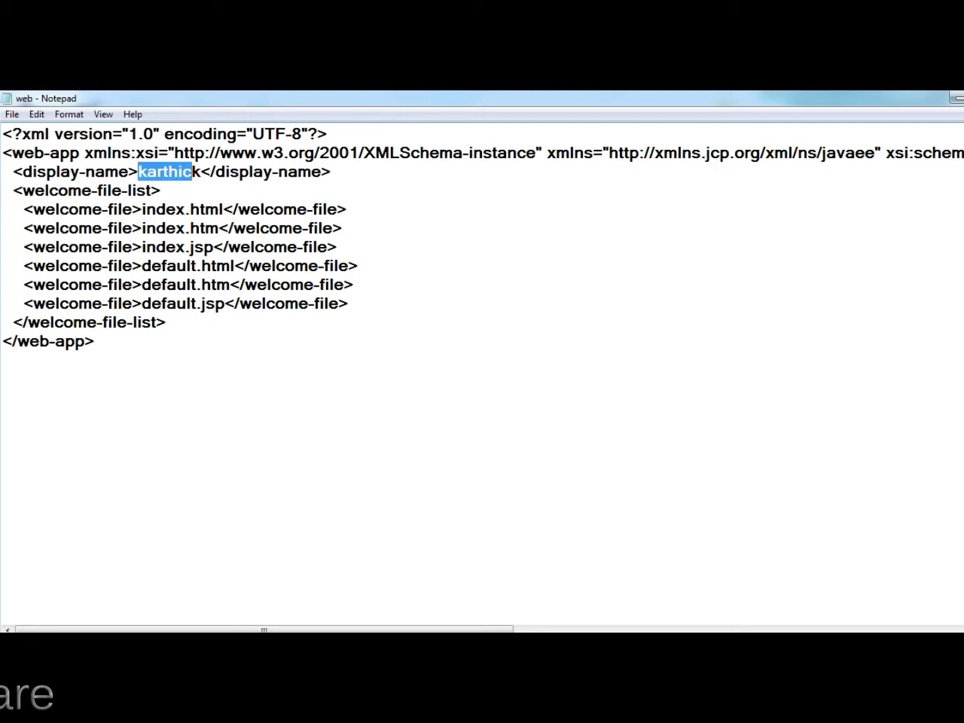
key("shift+Right")
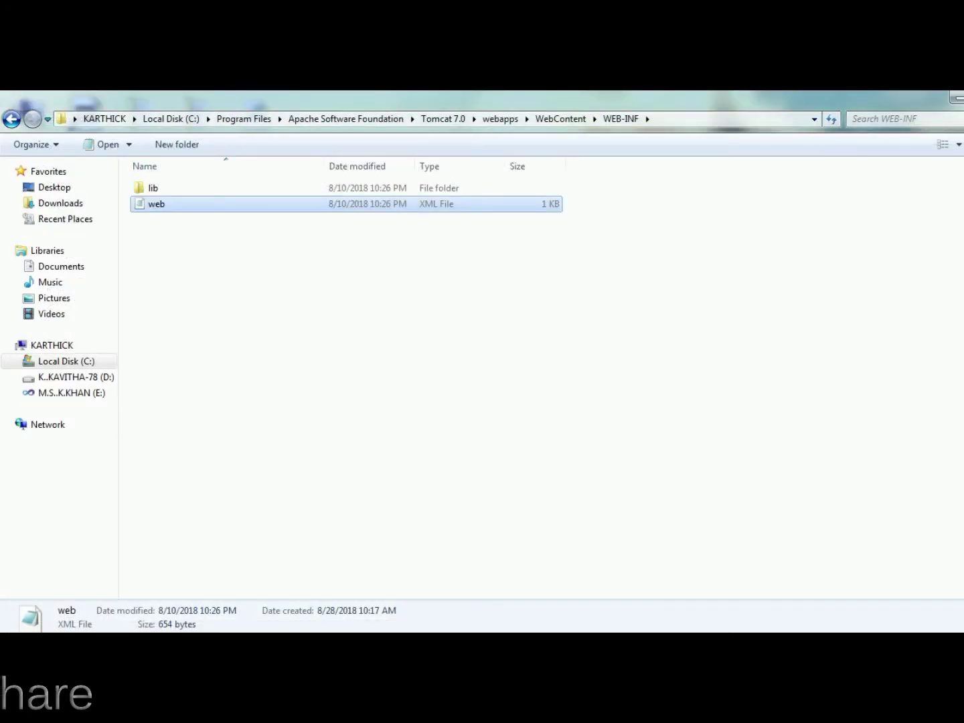
key("BackSpace")
key("BackSpace")
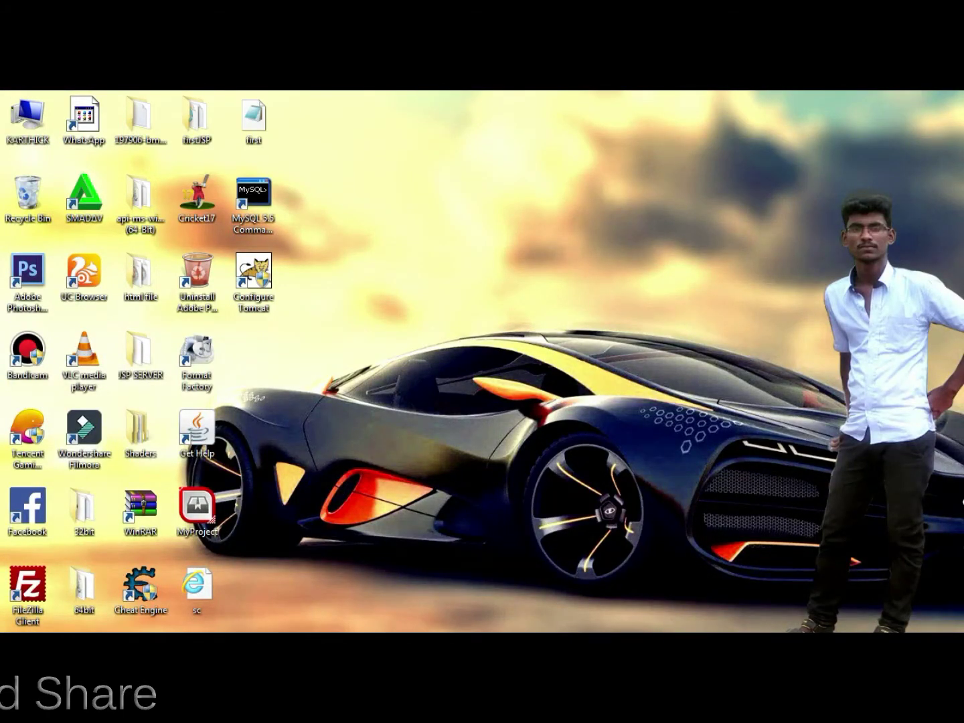
Step: Open a blank Notepad document and move its window clear of the desktop icons
key("super")
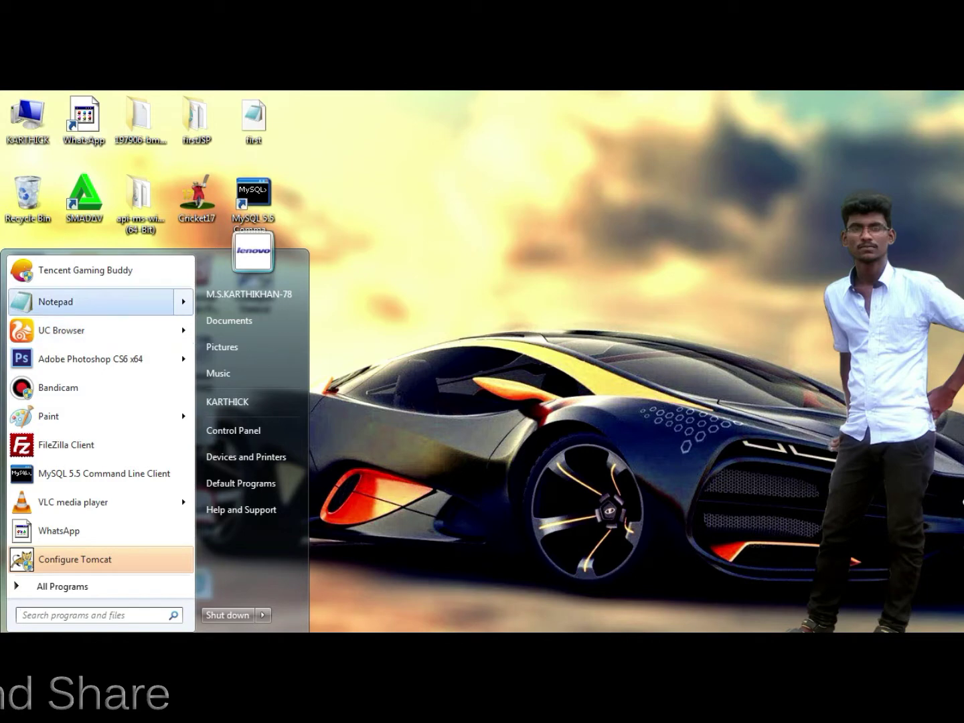
key("Return")
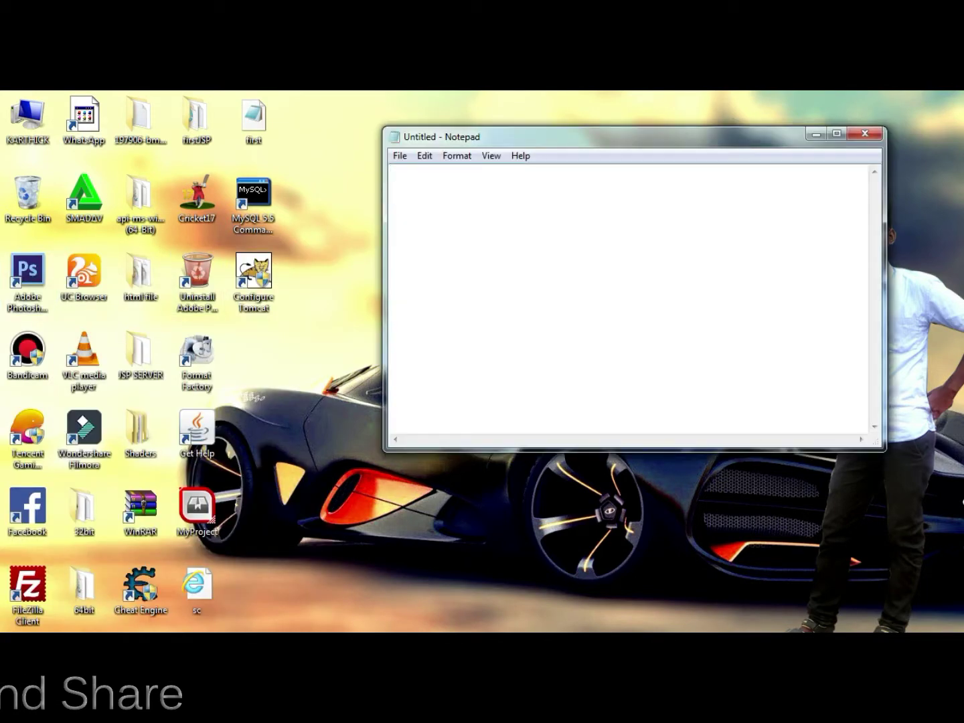
left_click_drag(623, 137, 663, 150)
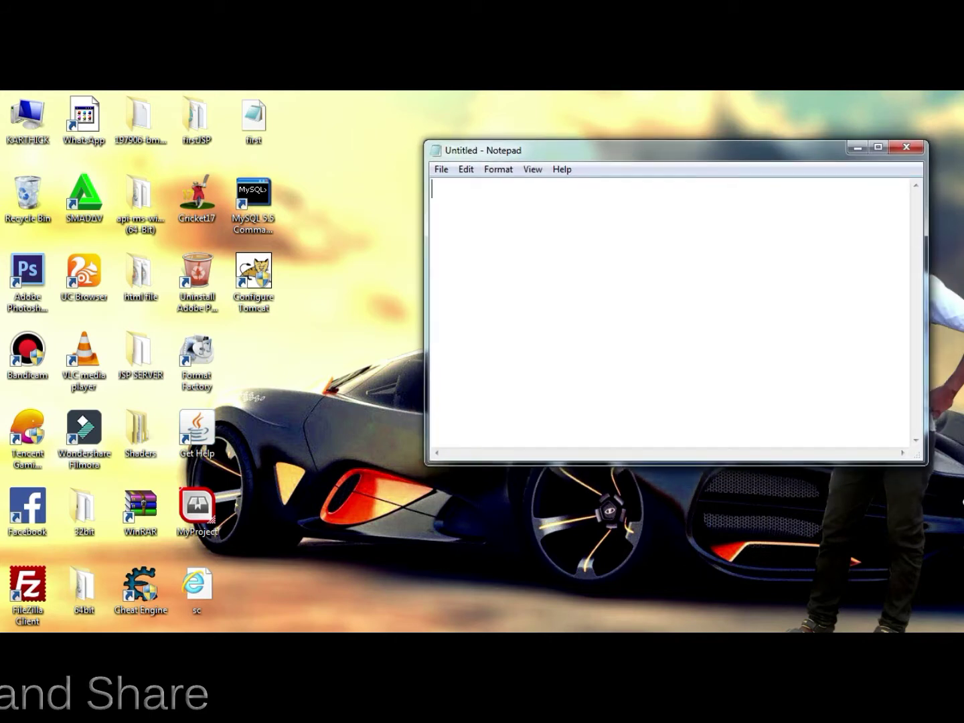
Step: Open the first JSP file from the desktop and replace its out.println text with "hai i am" followed by the author's first name
double_click(254, 122)
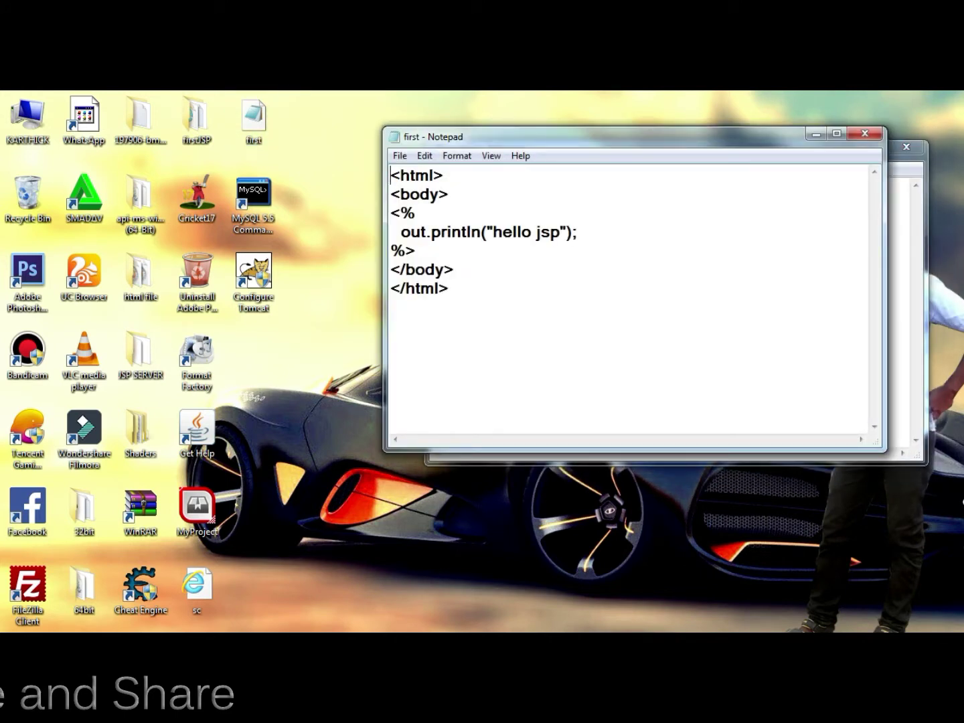
left_click(560, 232)
key("BackSpace")
key("BackSpace")
key("BackSpace")
key("BackSpace")
key("BackSpace")
key("BackSpace")
key("BackSpace")
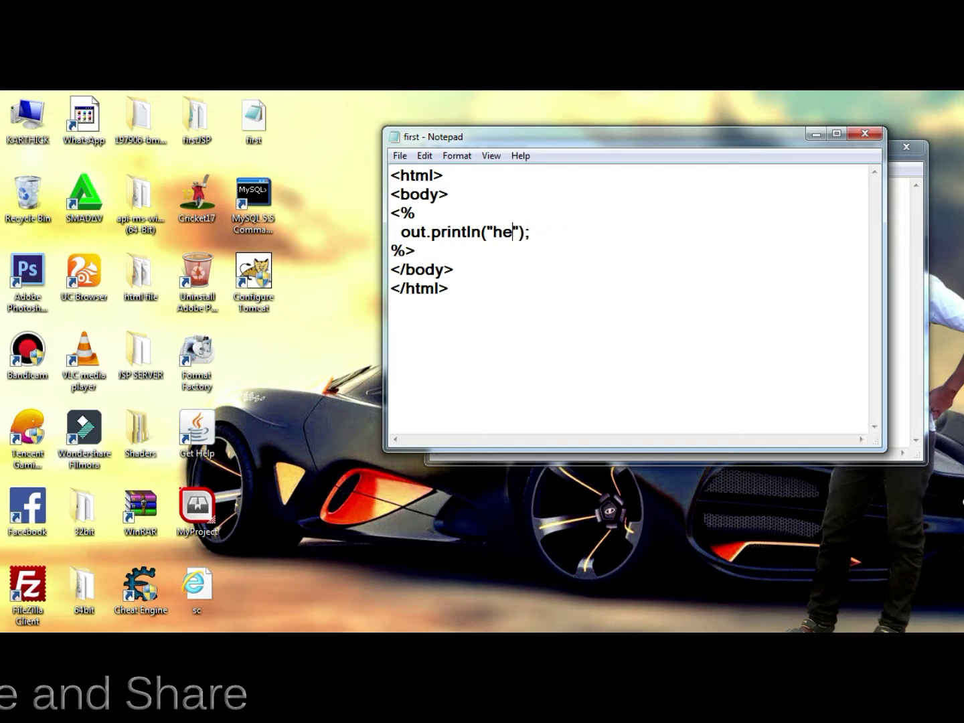
key("BackSpace")
key("BackSpace")
type("hai")
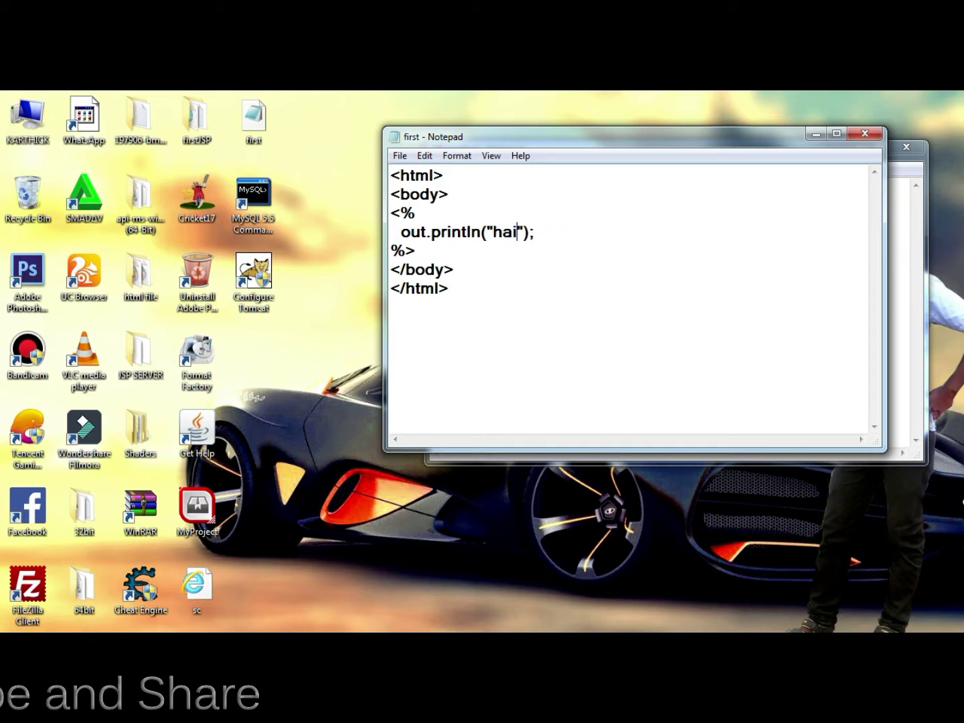
type(" i")
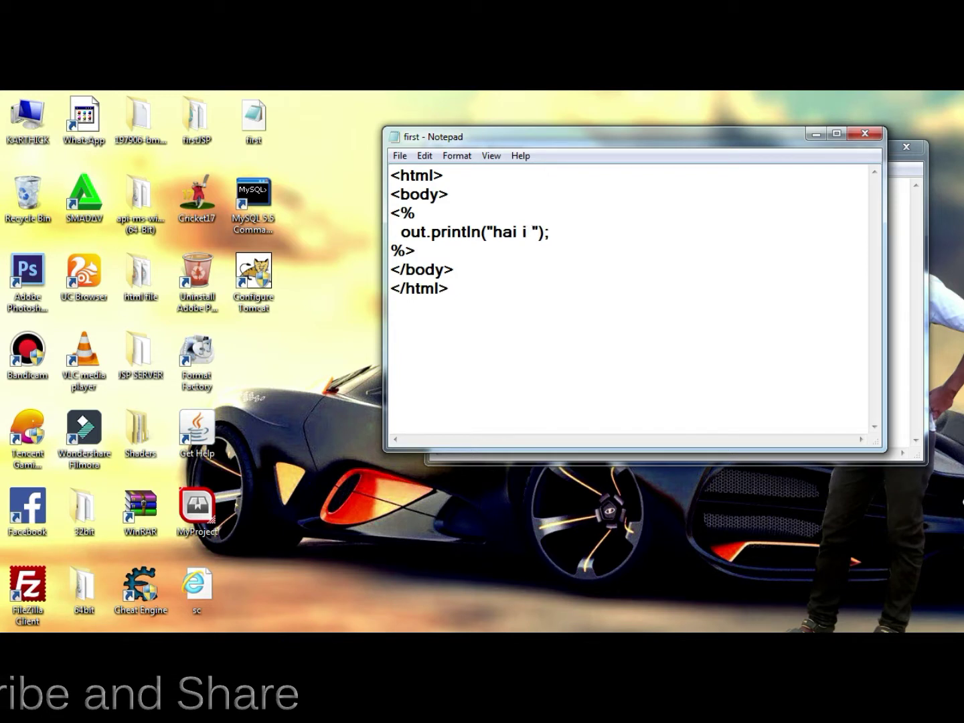
type(" am kar")
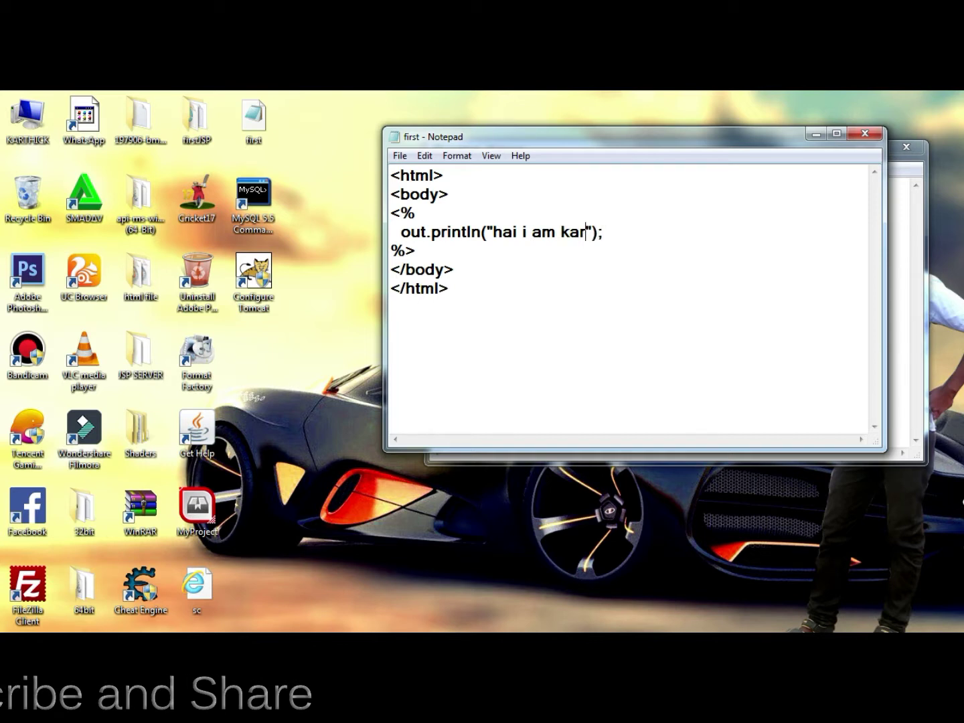
type("thick")
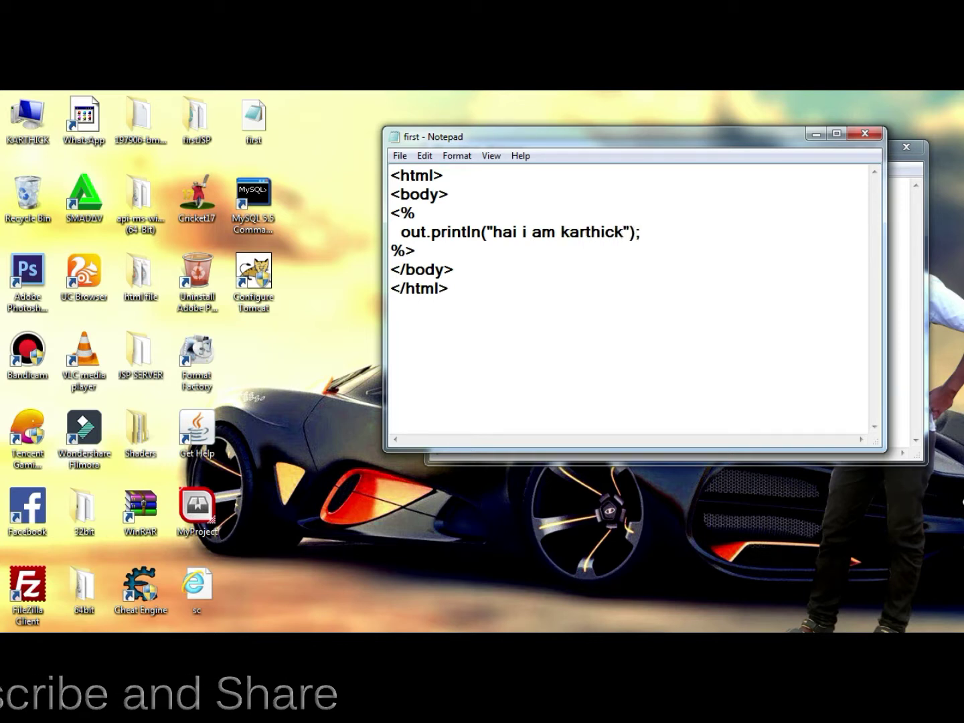
Step: Select all the code in the first JSP file and close the file
key("ctrl+a")
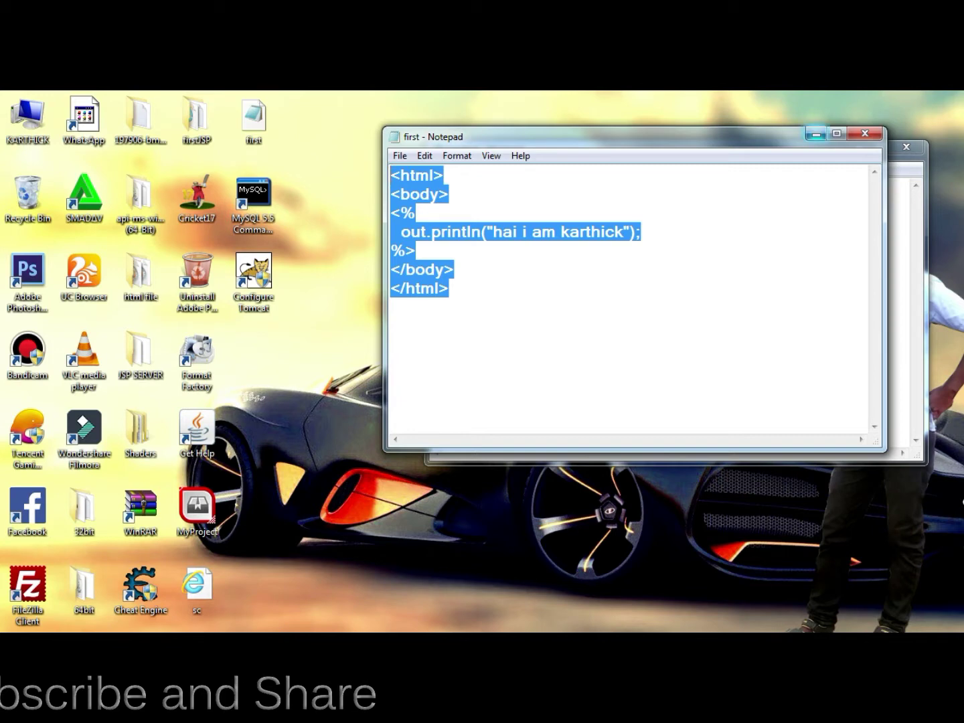
left_click(864, 133)
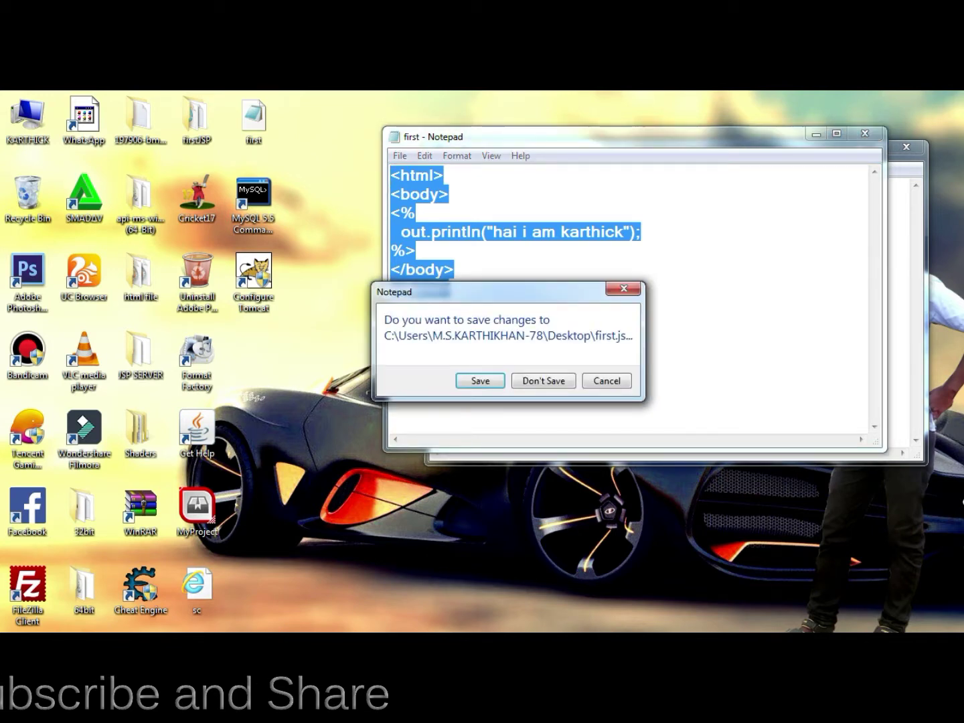